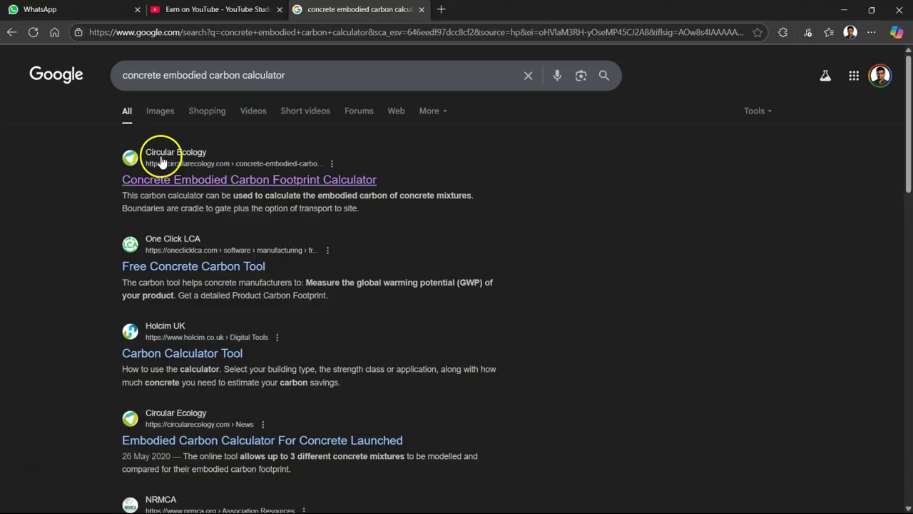
# - Open Circular Ecology's Concrete Embodied Carbon Footprint Calculator page from the search results
pyautogui.click(235, 183)
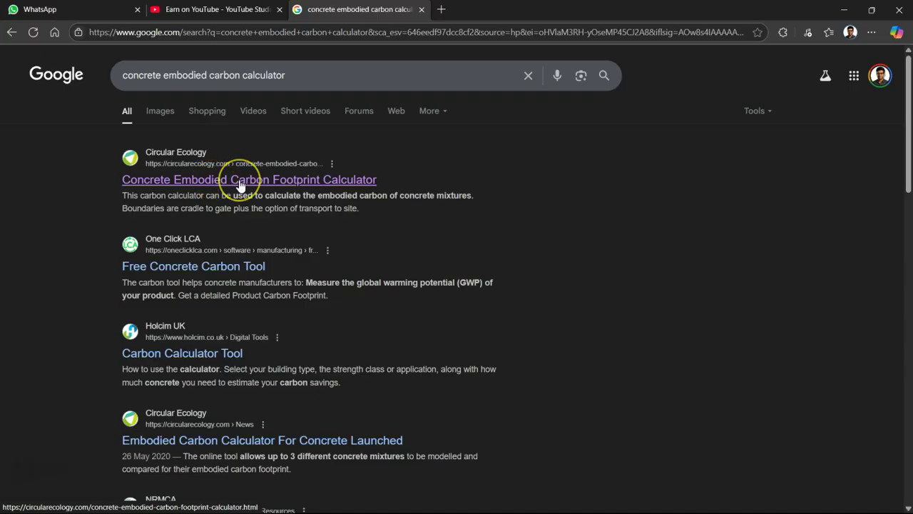
pyautogui.click(241, 184)
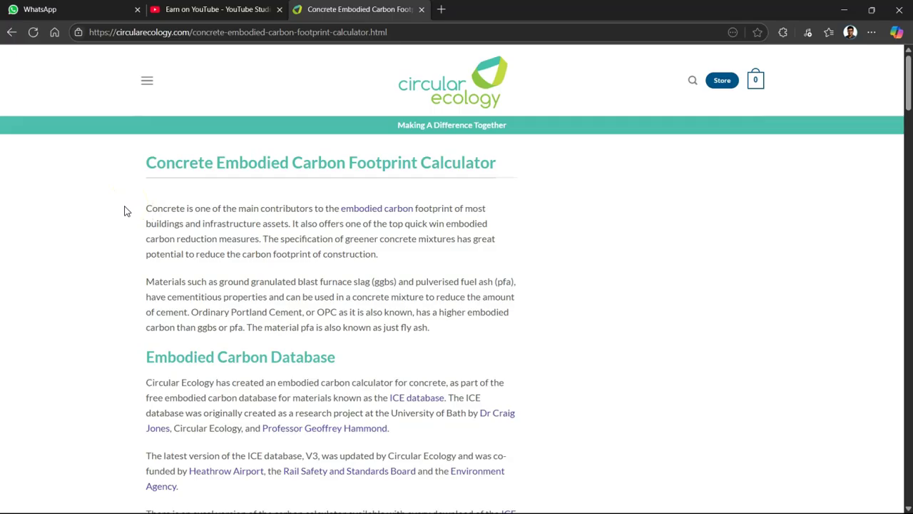
pyautogui.click(127, 254)
pyautogui.click(139, 263)
pyautogui.click(204, 307)
# - Read the Embodied Carbon Database section, highlighting the phrase about the free embodied carbon database known as the ICE database
pyautogui.scroll(-2, 362, 236)
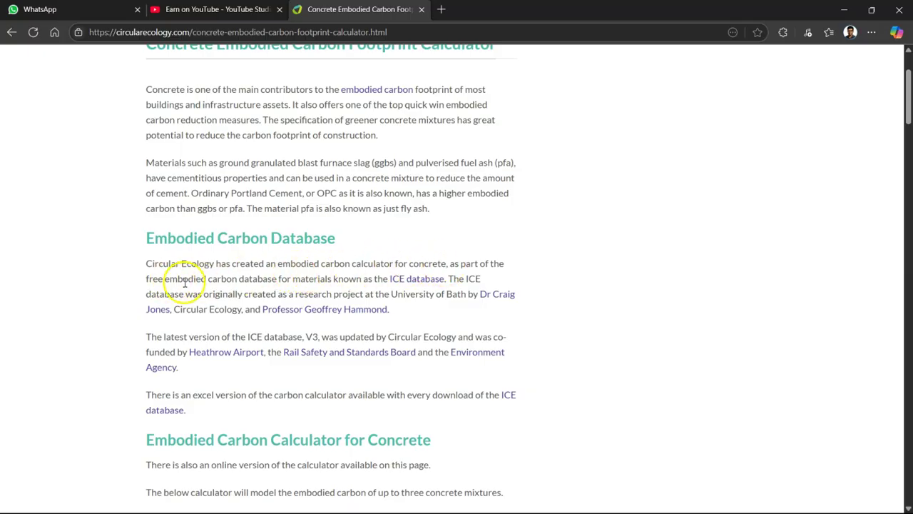
pyautogui.moveTo(144, 280); pyautogui.dragTo(444, 281)
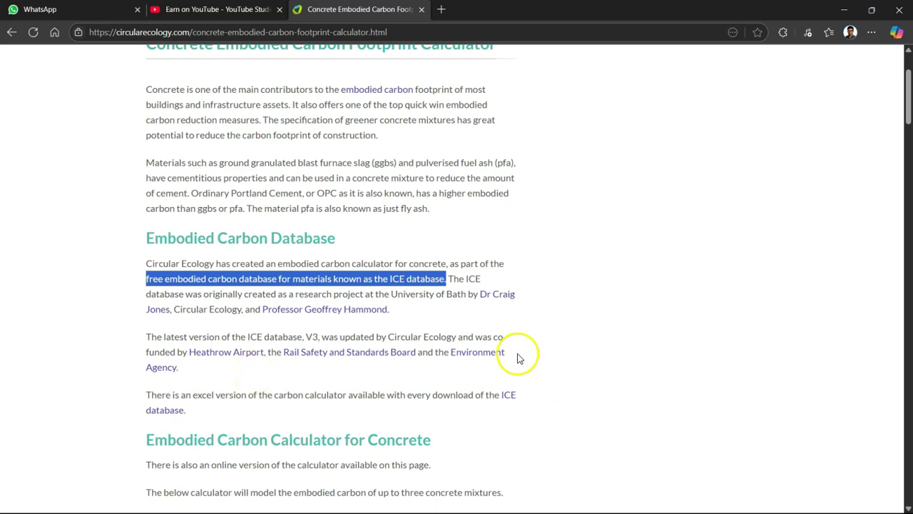
pyautogui.scroll(-2, 515, 332)
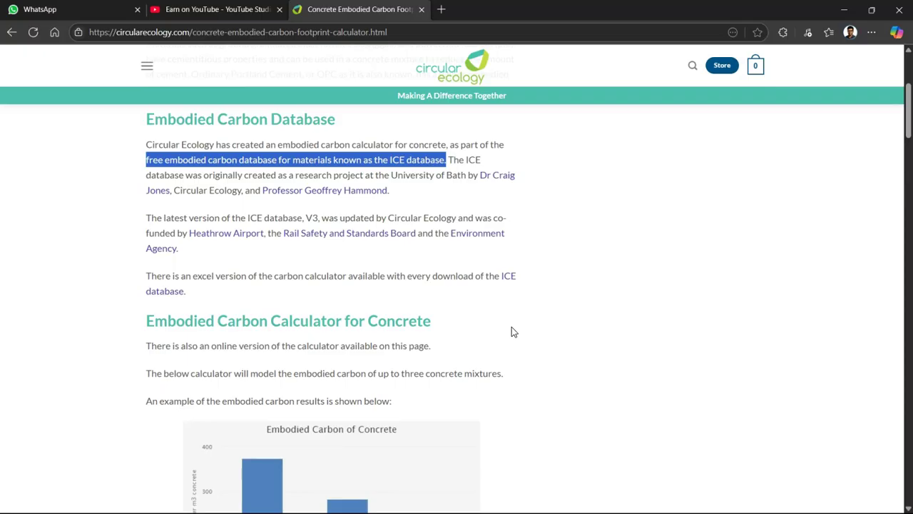
pyautogui.scroll(1, 510, 320)
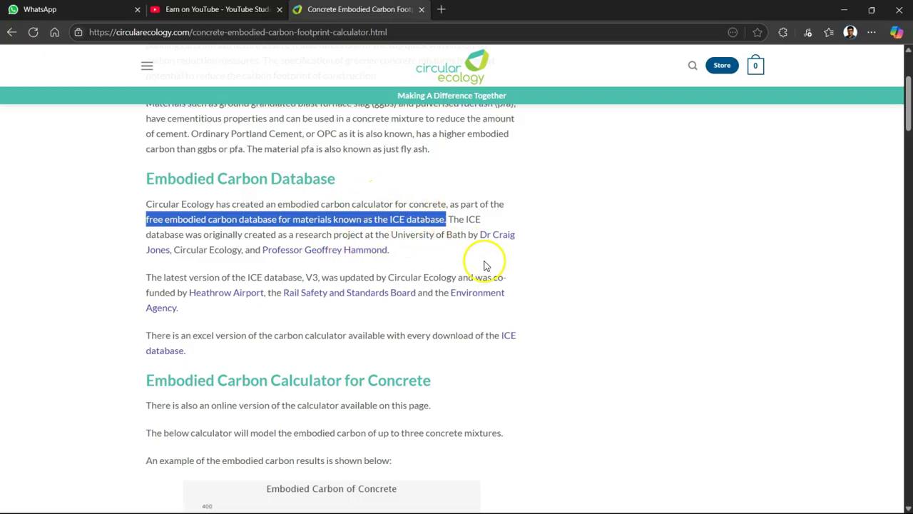
pyautogui.click(517, 272)
pyautogui.scroll(-1, 517, 273)
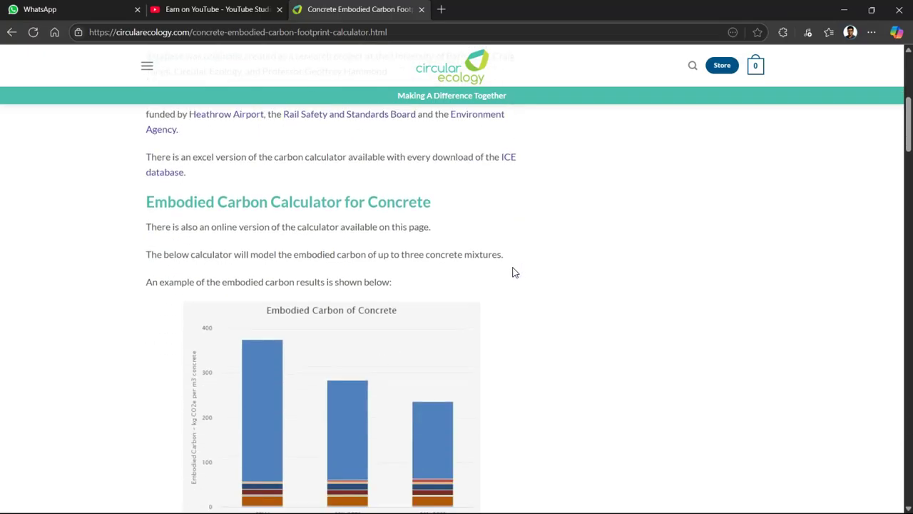
# - Read the Embodied Carbon Calculator for Concrete section, highlighting its heading and the sentence about the online version, and view the example chart
pyautogui.moveTo(147, 203); pyautogui.dragTo(436, 208)
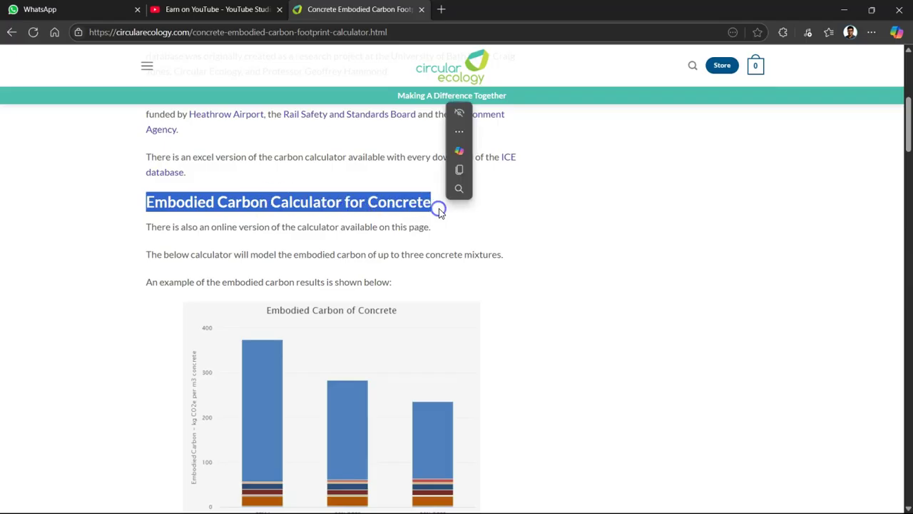
pyautogui.click(540, 270)
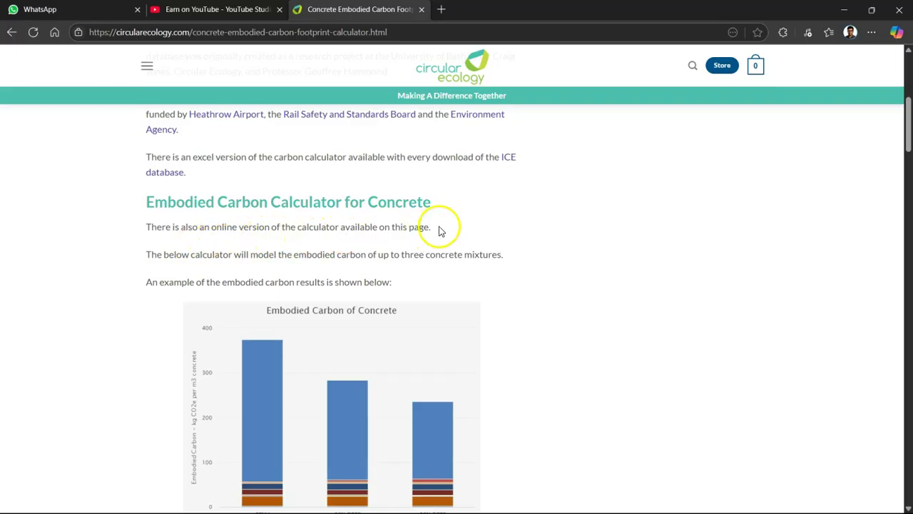
pyautogui.moveTo(431, 227); pyautogui.dragTo(151, 233)
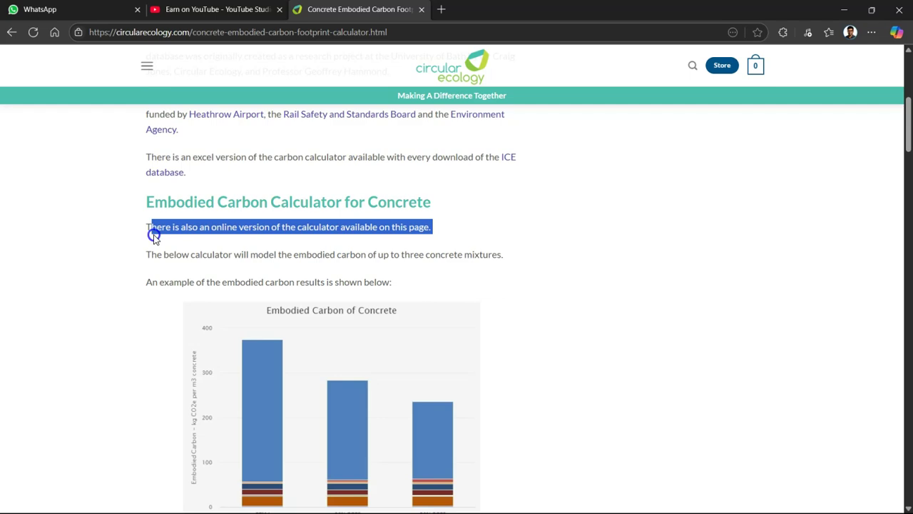
pyautogui.click(148, 235)
pyautogui.tripleClick(147, 235)
pyautogui.scroll(-1, 524, 325)
pyautogui.scroll(-1, 527, 330)
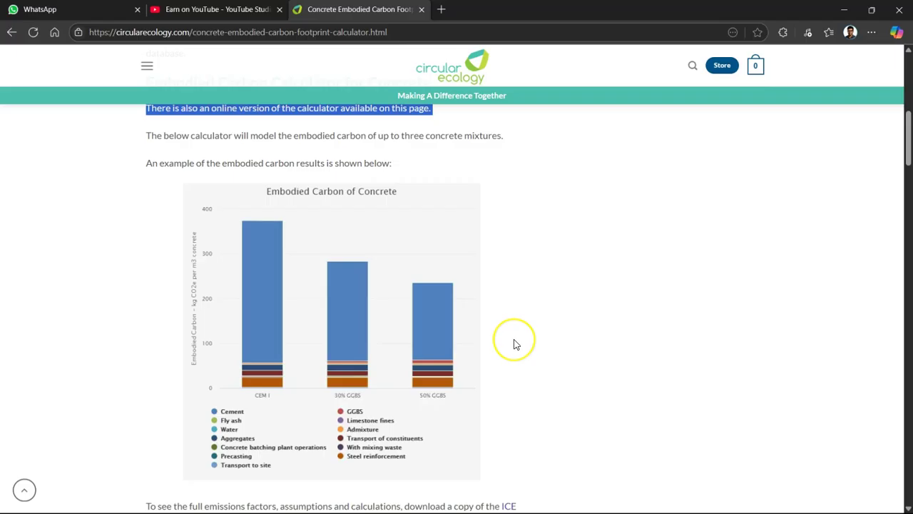
# - Open the example embodied carbon concrete report linked in the section on using the calculator
pyautogui.scroll(-1, 516, 342)
pyautogui.scroll(-3, 516, 344)
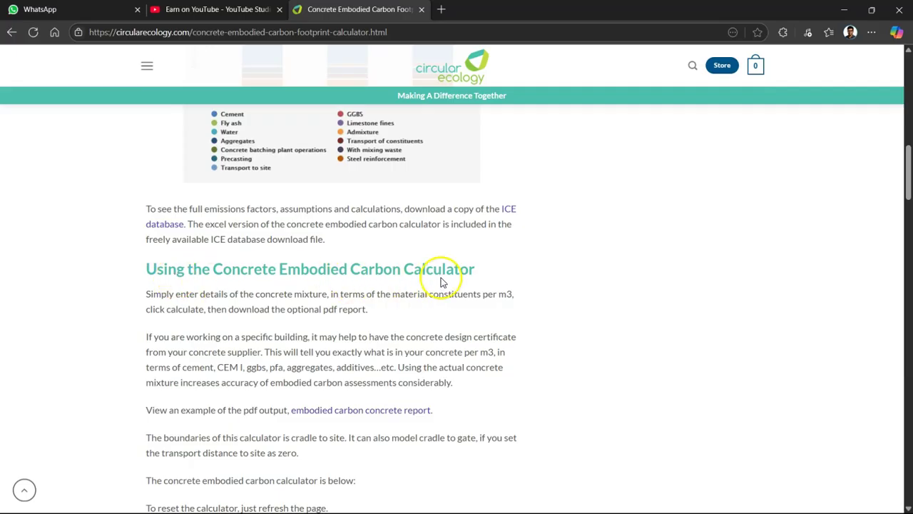
pyautogui.scroll(-1, 371, 295)
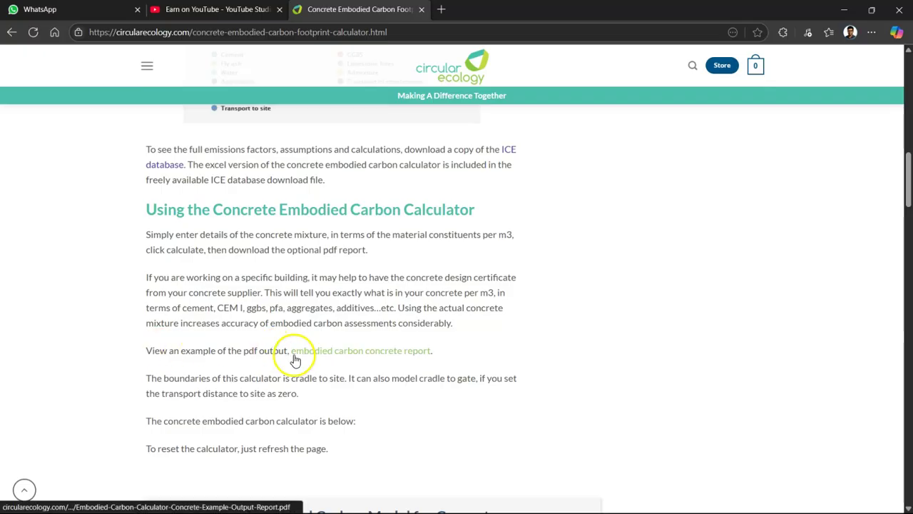
pyautogui.click(329, 353)
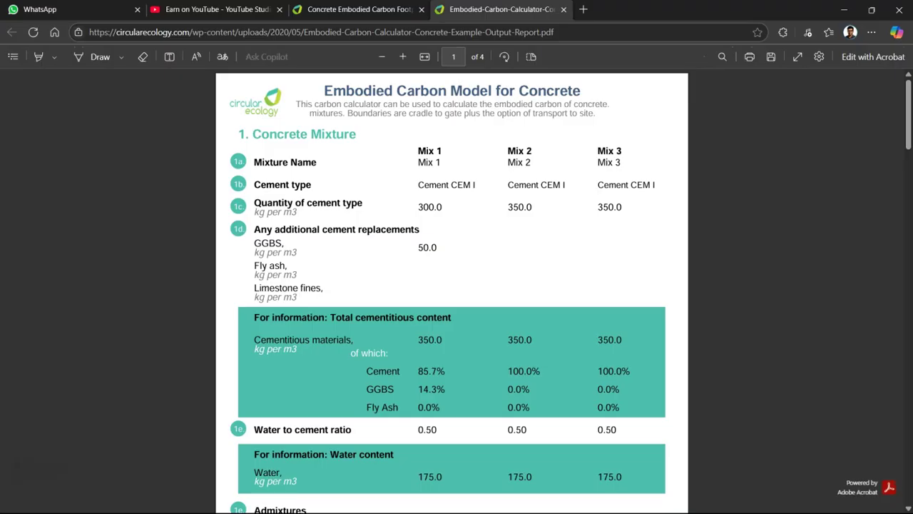
# - Skim the four-page example report, looking over its mixture inputs, summary chart and result tables
pyautogui.scroll(-6, 677, 268)
pyautogui.scroll(-10, 679, 269)
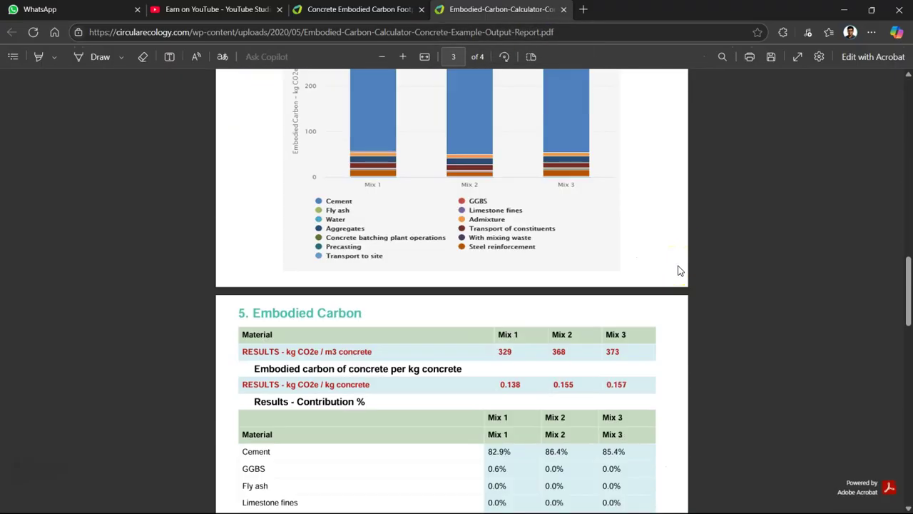
pyautogui.scroll(5, 679, 270)
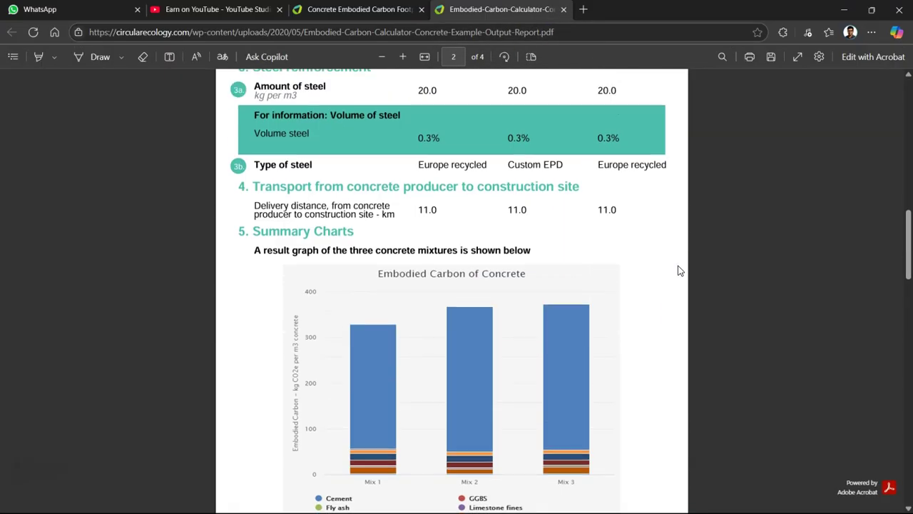
pyautogui.scroll(-4, 652, 253)
pyautogui.scroll(-8, 655, 258)
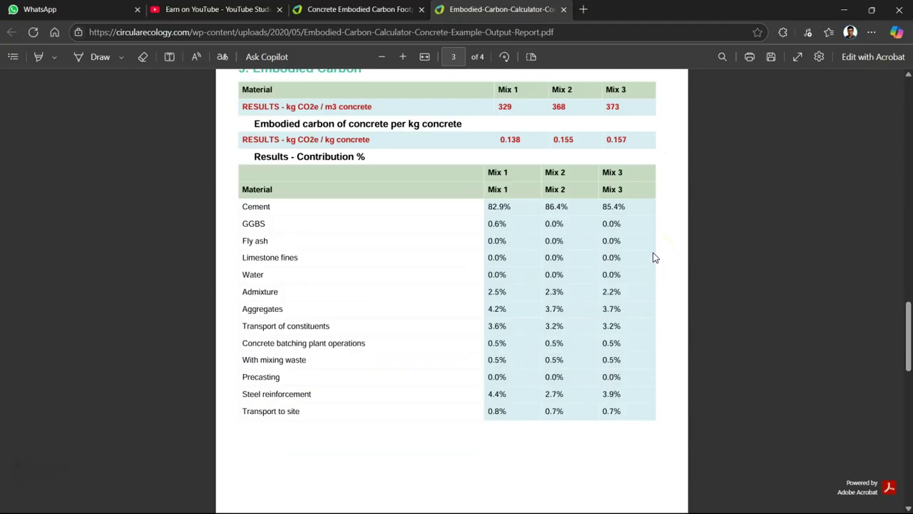
pyautogui.scroll(-5, 655, 257)
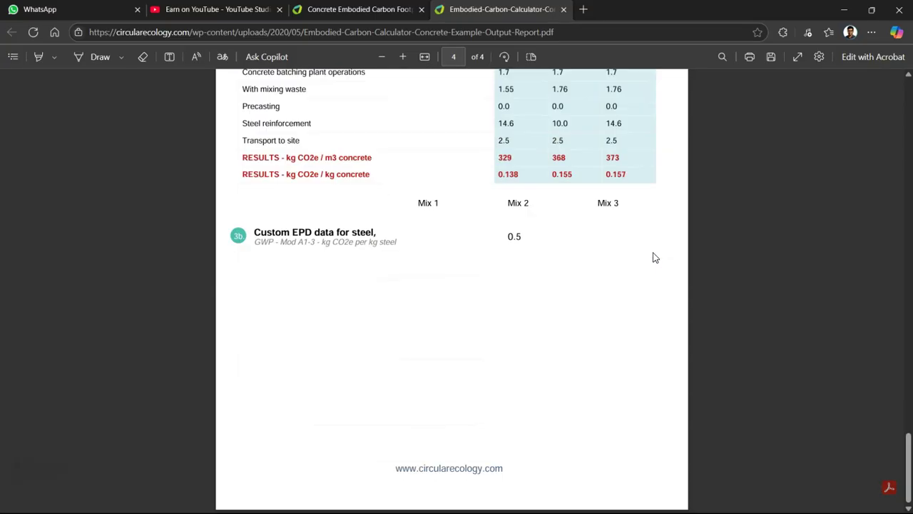
pyautogui.scroll(10, 655, 258)
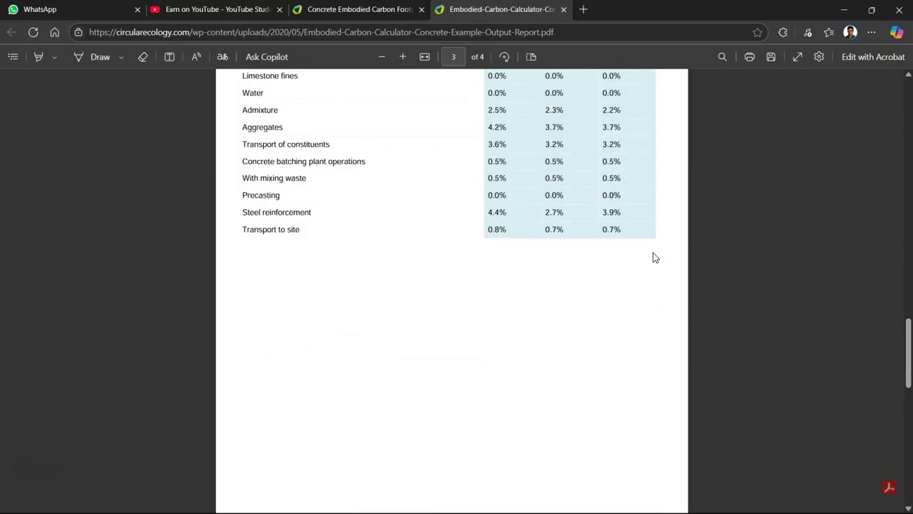
pyautogui.scroll(3, 655, 258)
# - Examine the Embodied Carbon results on page 3, highlighting the heading "Embodied carbon of concrete per kg concrete"
pyautogui.scroll(-1, 642, 255)
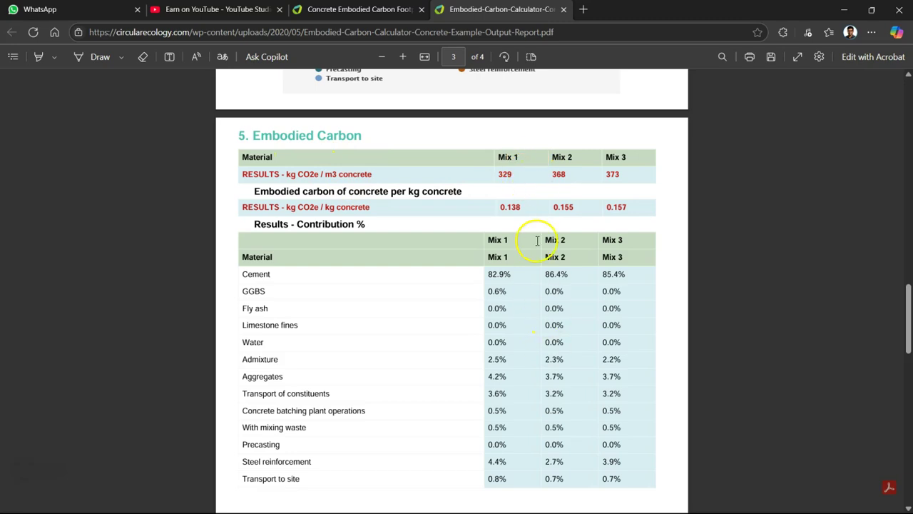
pyautogui.scroll(-1, 363, 228)
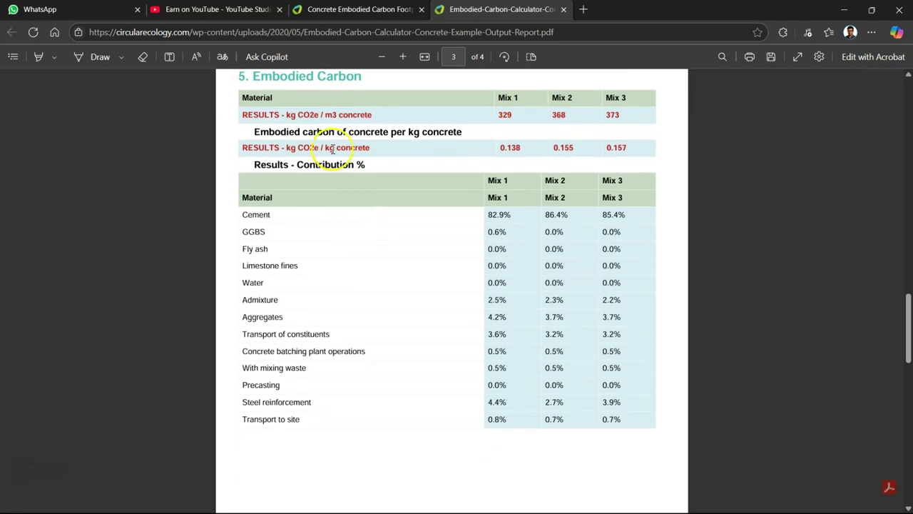
pyautogui.moveTo(254, 133); pyautogui.dragTo(464, 131)
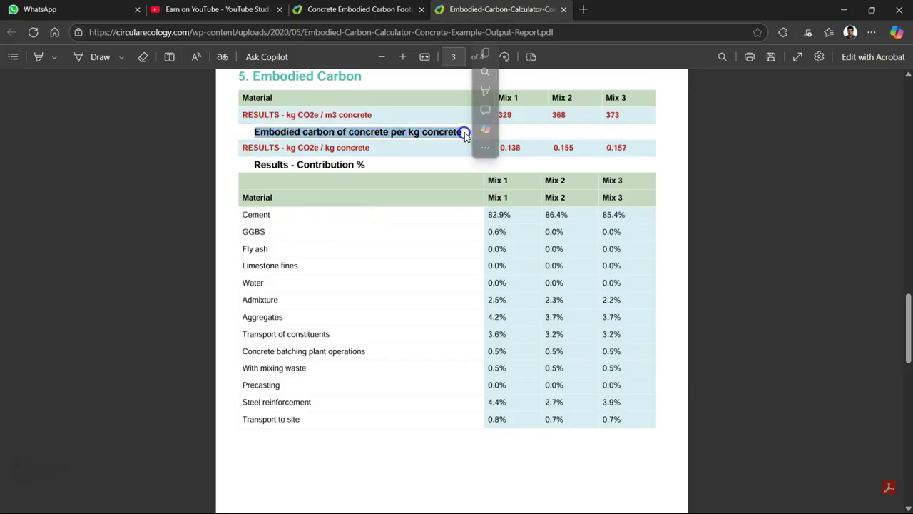
pyautogui.click(683, 155)
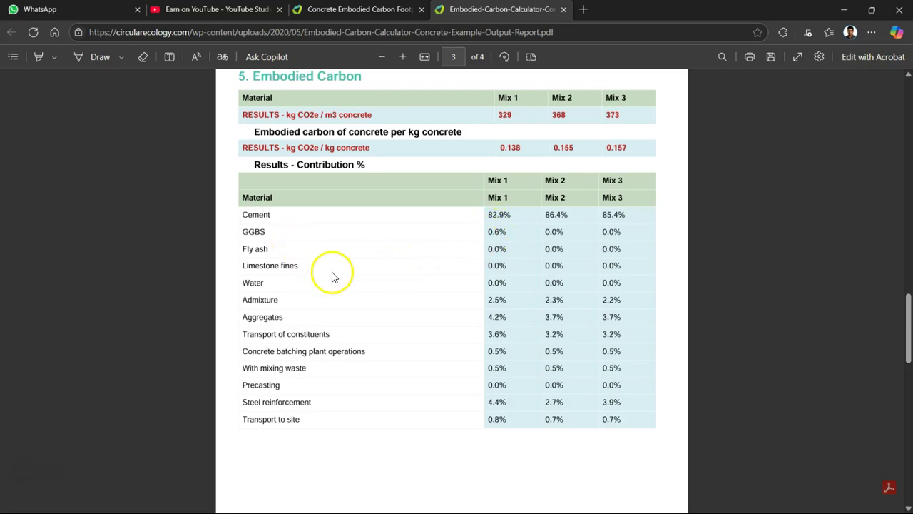
# - Review the Summary Calculations table and custom steel EPD data on page 4, and return to the report's first page
pyautogui.scroll(-6, 332, 271)
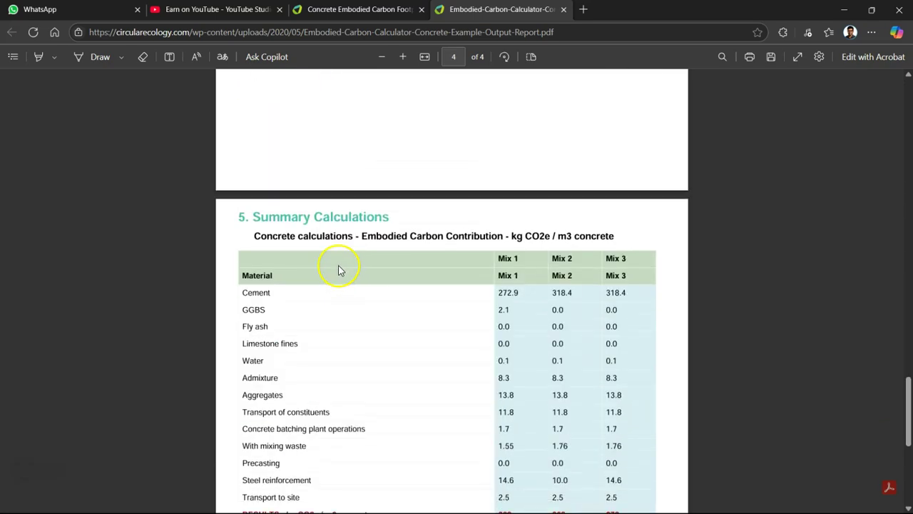
pyautogui.scroll(-2, 483, 265)
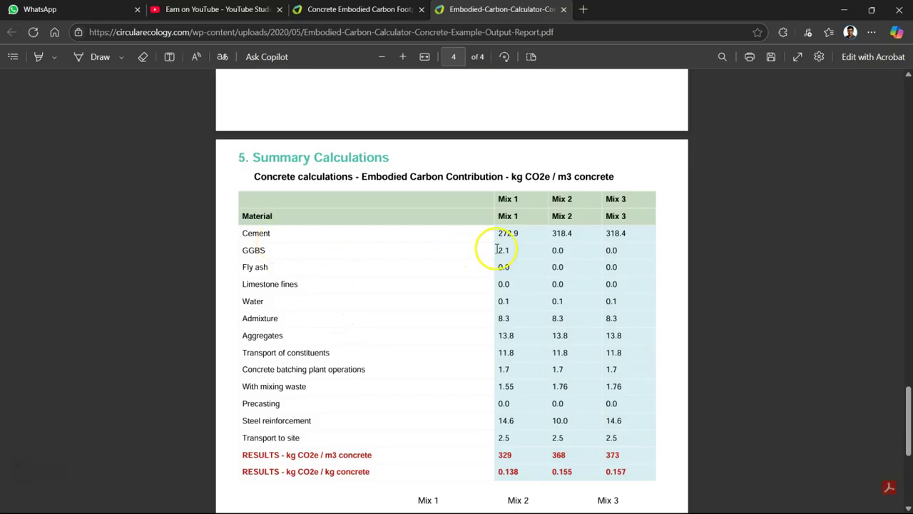
pyautogui.scroll(-4, 595, 327)
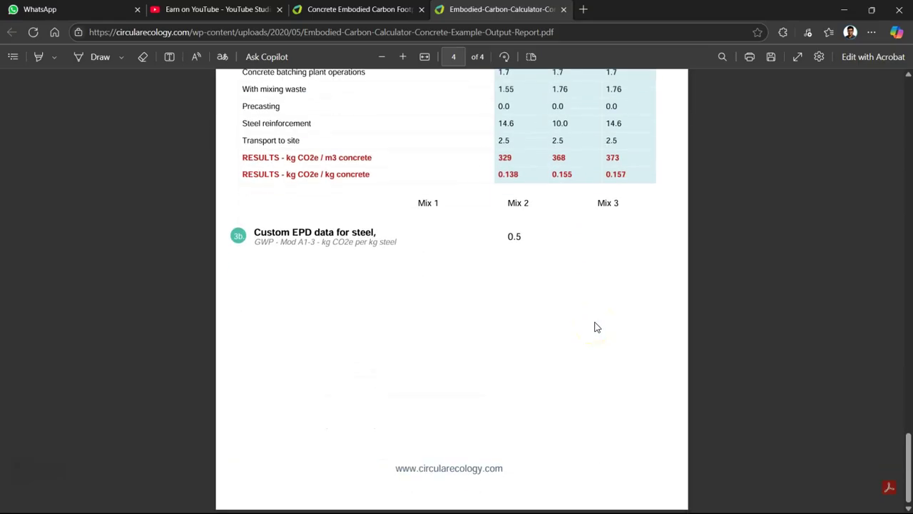
pyautogui.scroll(10, 530, 320)
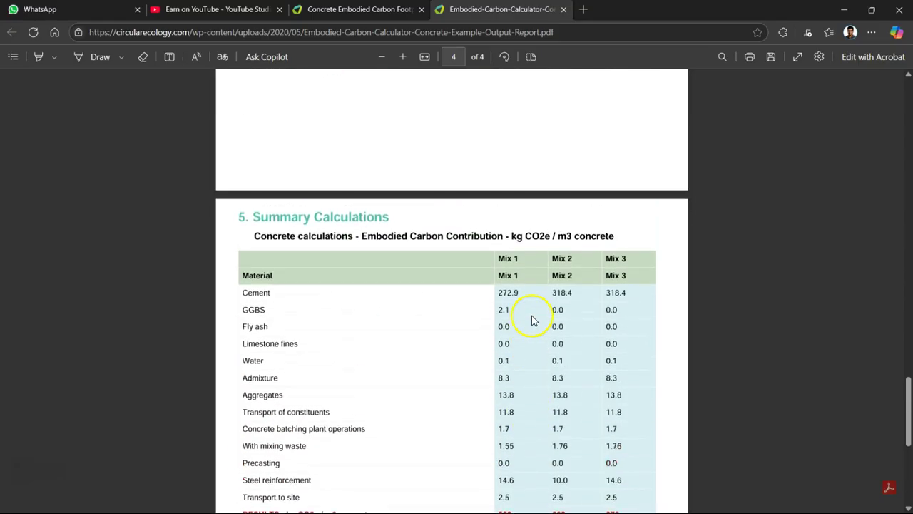
pyautogui.scroll(15, 531, 319)
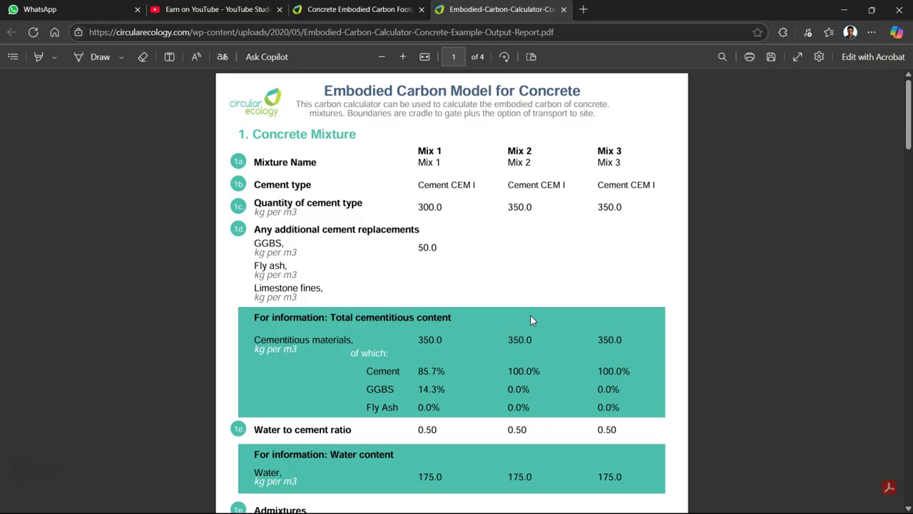
# - Return to the calculator web page and read the boundary notes above the form, highlighting "cradle to site"
pyautogui.click(373, 9)
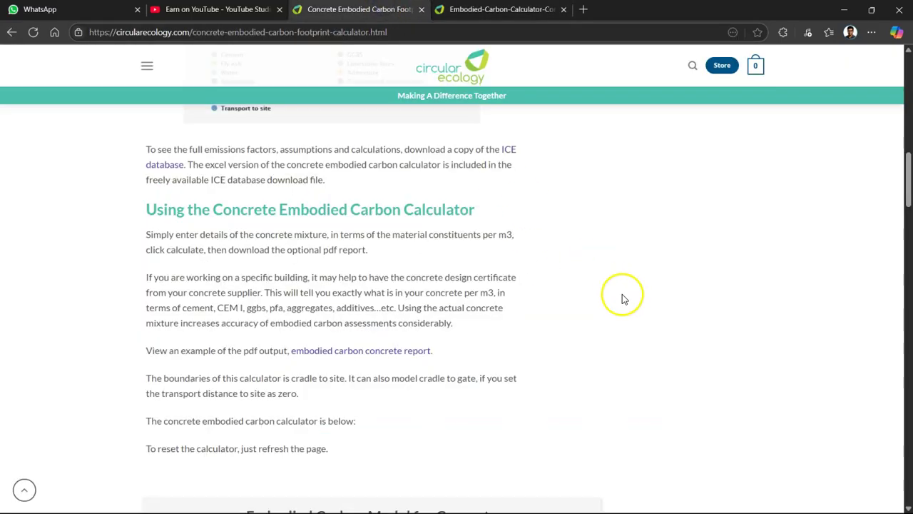
pyautogui.scroll(-3, 615, 297)
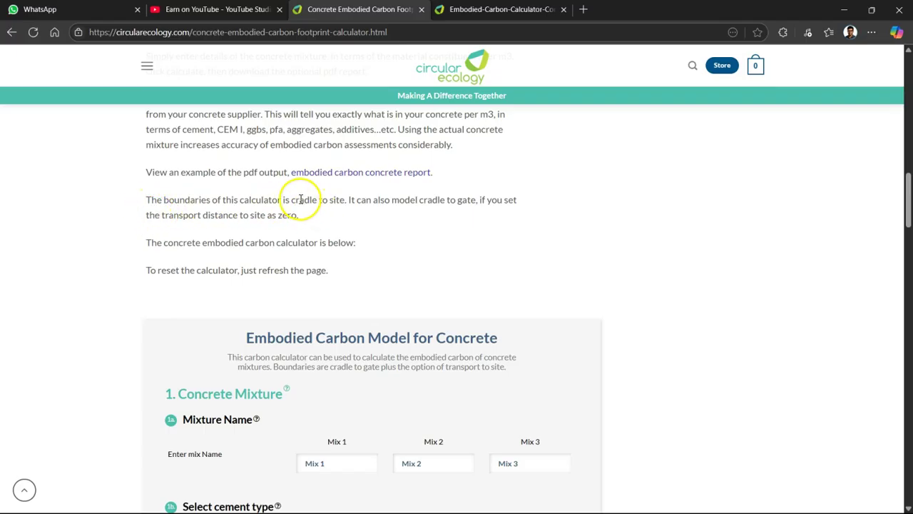
pyautogui.moveTo(292, 199); pyautogui.dragTo(349, 200)
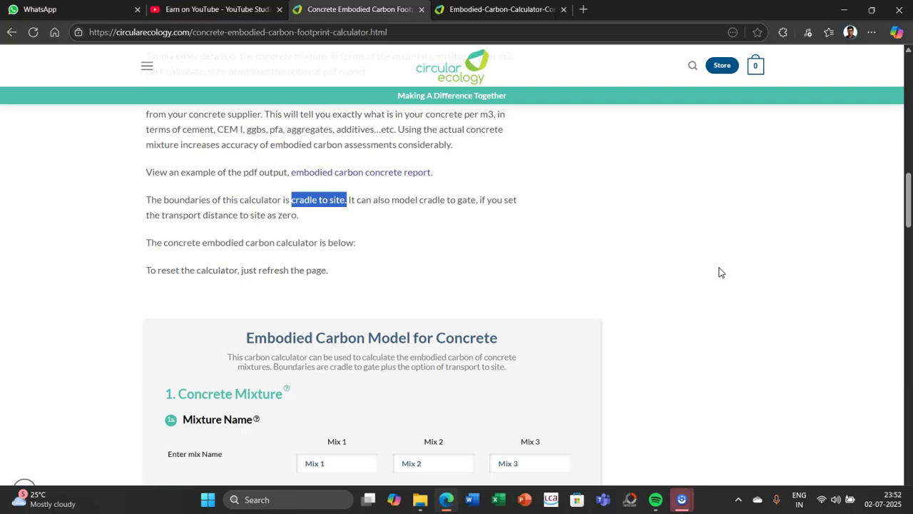
pyautogui.click(93, 202)
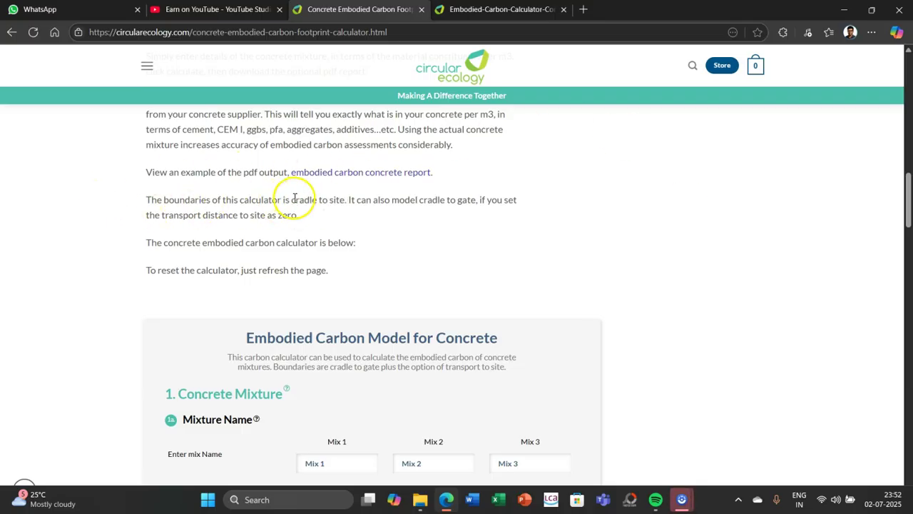
pyautogui.moveTo(292, 199); pyautogui.dragTo(347, 196)
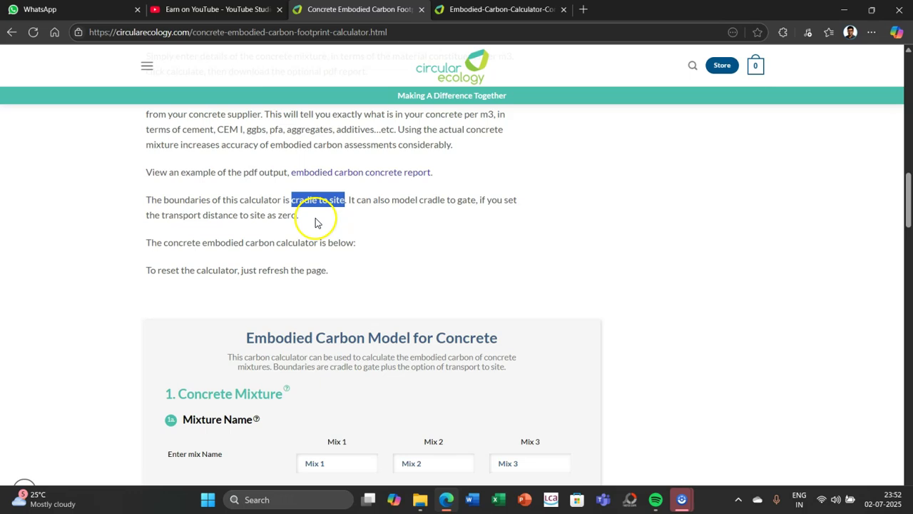
pyautogui.click(107, 239)
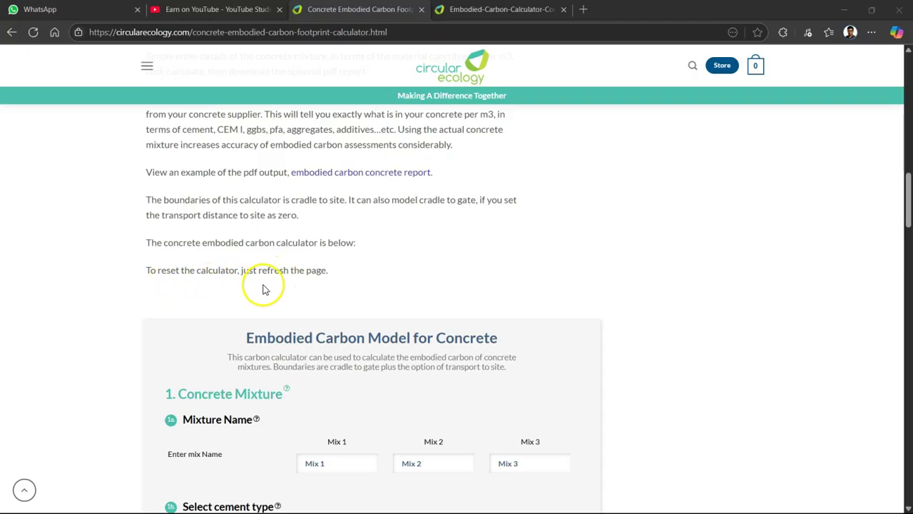
pyautogui.scroll(-2, 79, 283)
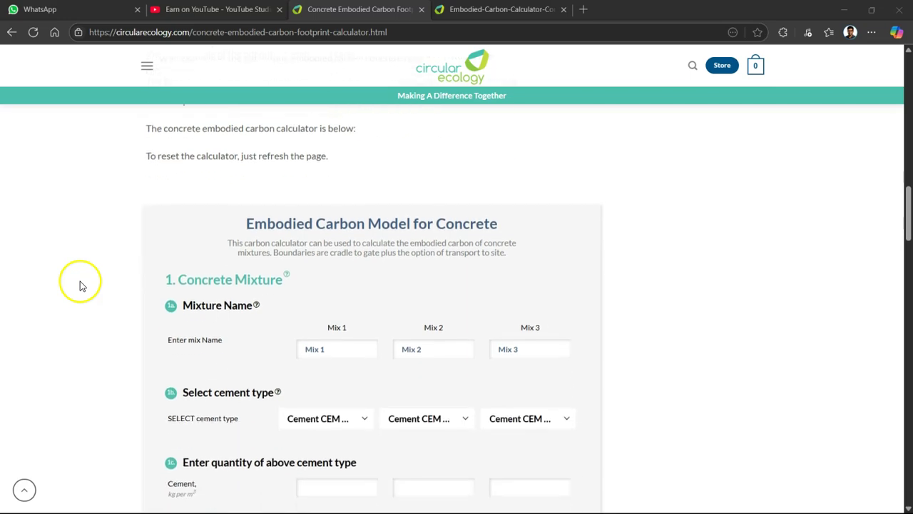
# - Name the first two mixtures "CFA M1" and "CFA M2", and clear the name of Mix 3
pyautogui.scroll(-1, 49, 269)
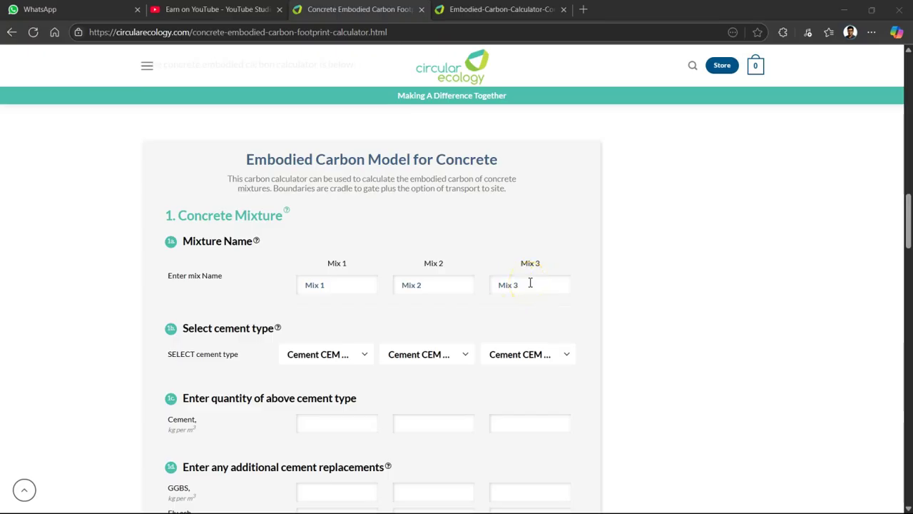
pyautogui.click(348, 280)
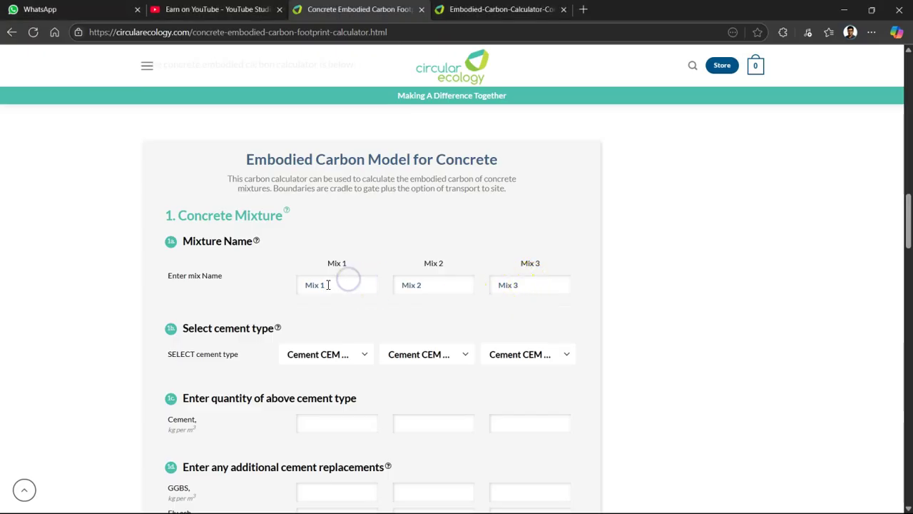
pyautogui.scroll(-1, 333, 316)
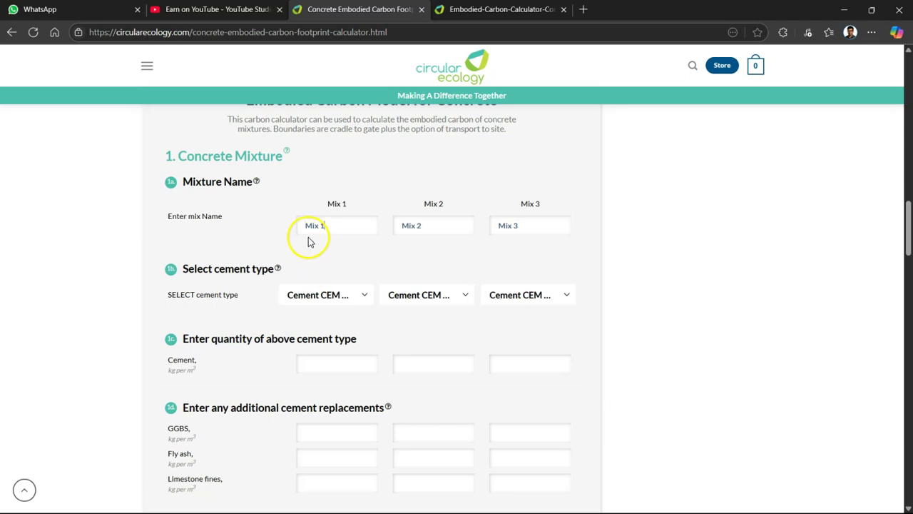
pyautogui.click(348, 230)
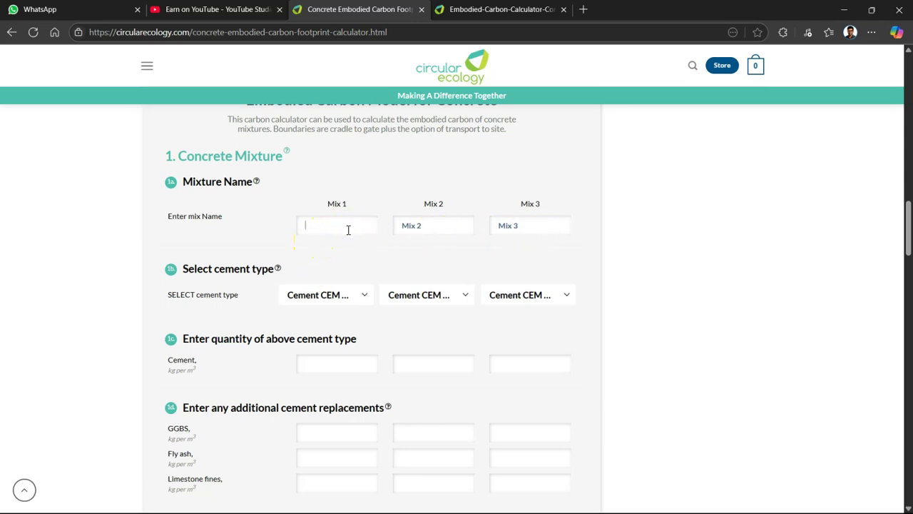
pyautogui.write('CFA M1')
pyautogui.click(435, 223)
pyautogui.click(535, 225)
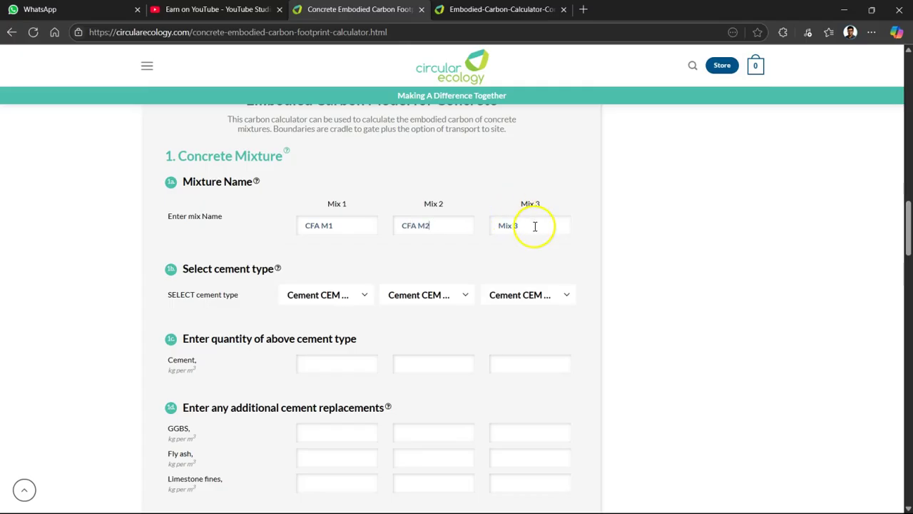
pyautogui.press('BackSpace')
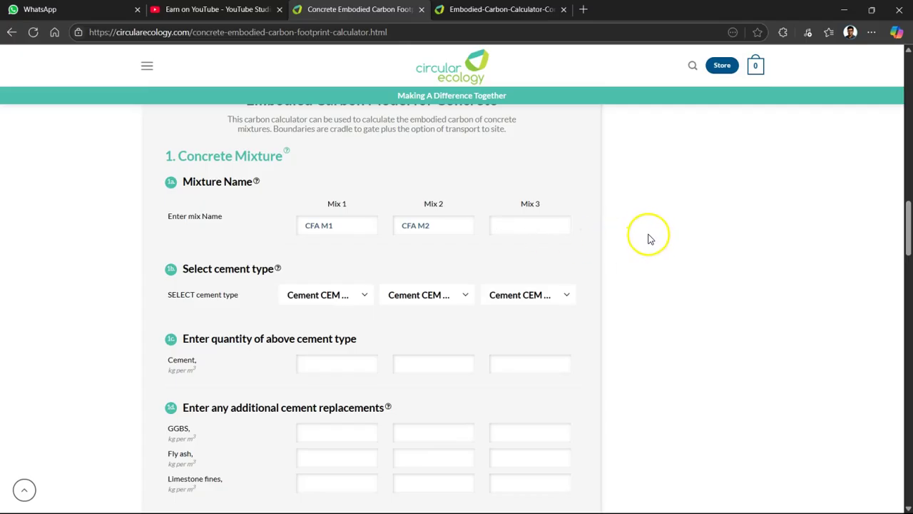
# - Try "User entered - cement" as Mix 1's cement type and inspect the EPD result entry that goes with it
pyautogui.scroll(-1, 647, 239)
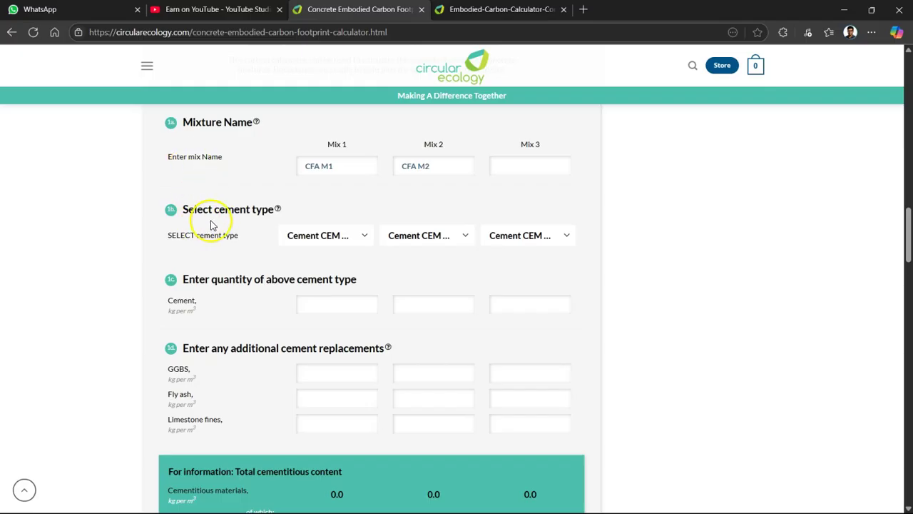
pyautogui.click(324, 237)
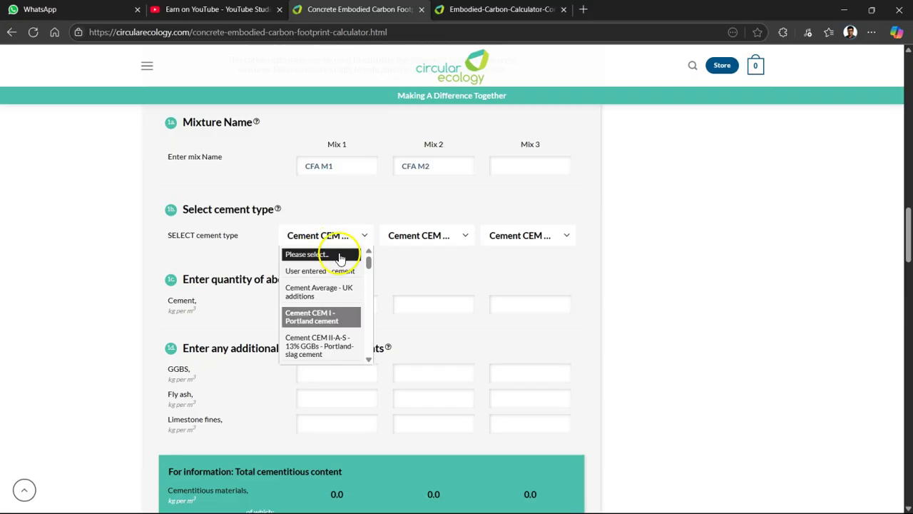
pyautogui.scroll(-10, 321, 286)
pyautogui.scroll(10, 321, 307)
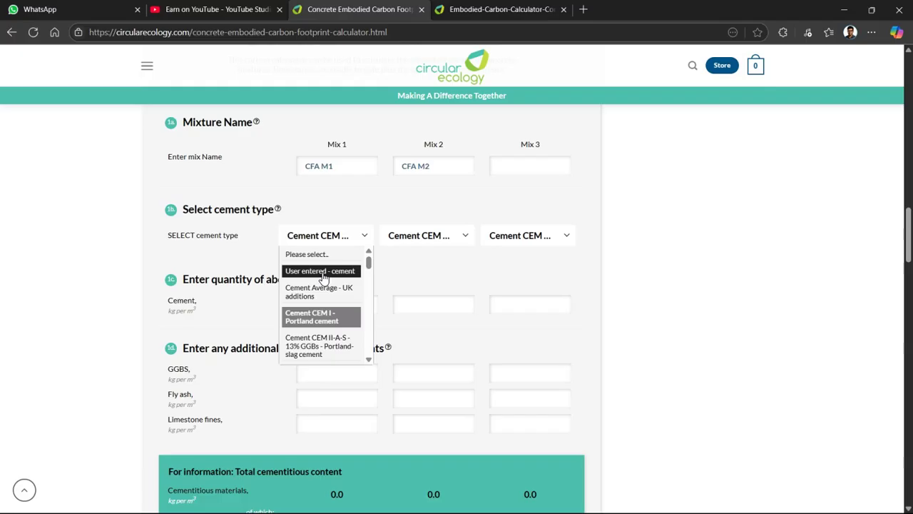
pyautogui.click(323, 272)
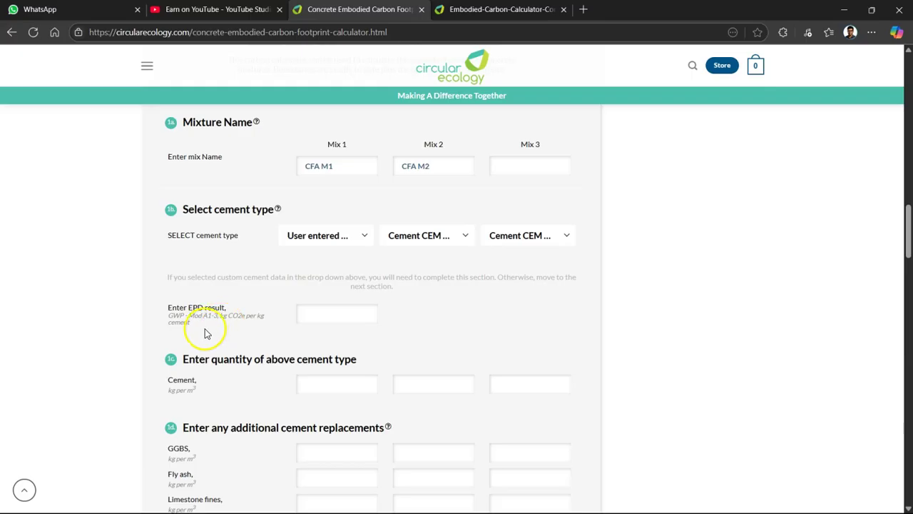
pyautogui.click(322, 313)
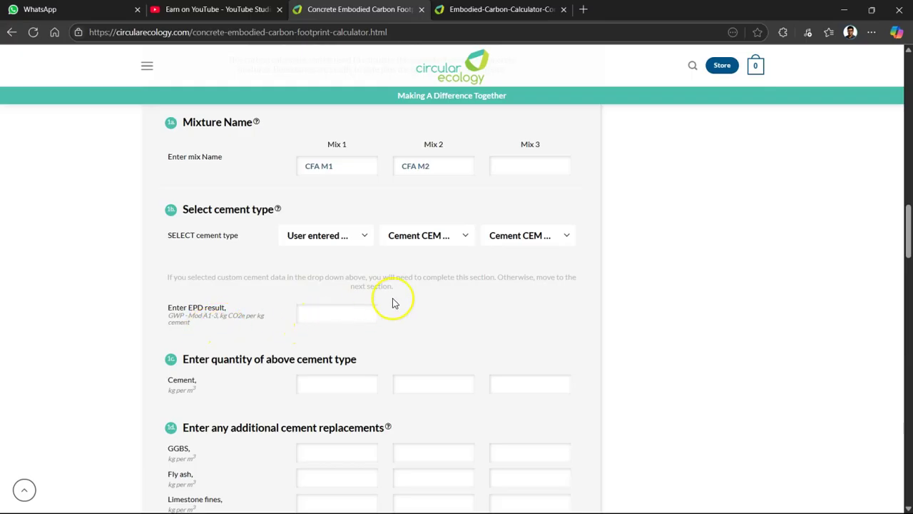
# - Change Mix 1's cement type to "Cement Average - UK additions"
pyautogui.click(329, 237)
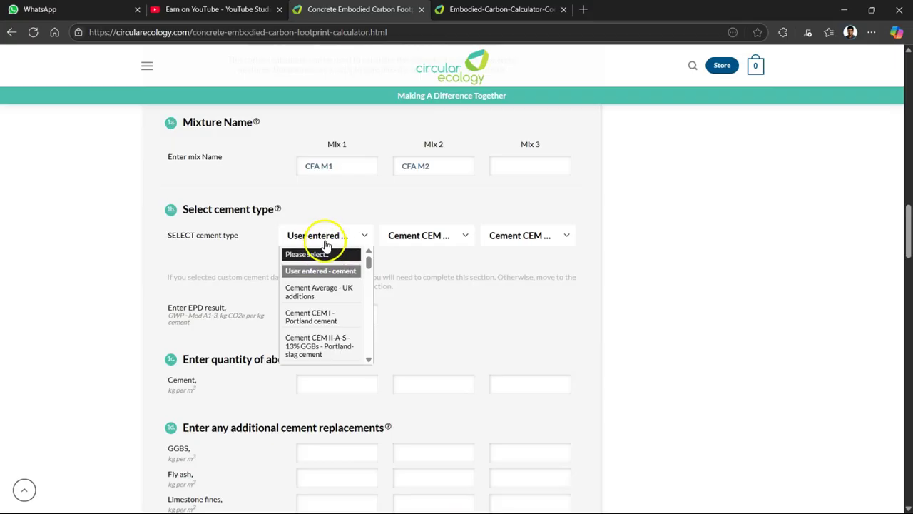
pyautogui.click(322, 302)
pyautogui.click(339, 301)
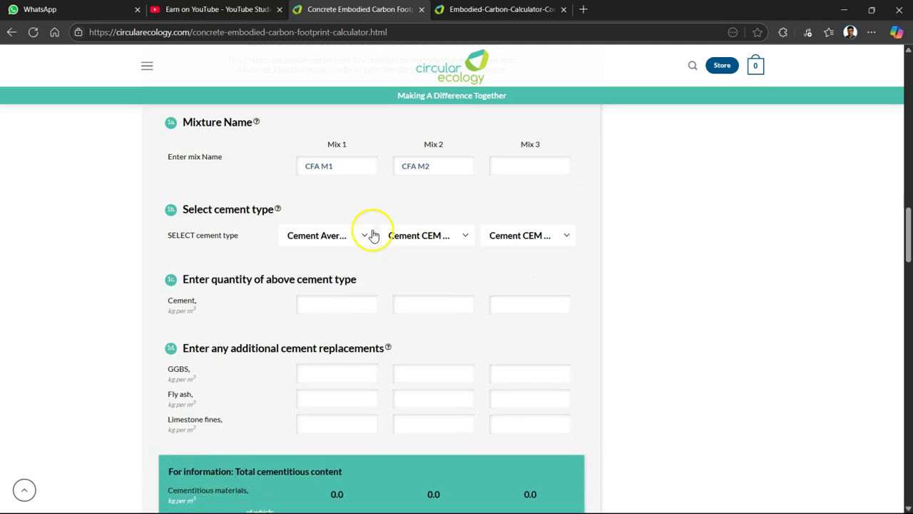
# - Review the cement types available for Mix 1, from CEM I Portland cement through the CEM II to CEM V blends
pyautogui.click(320, 237)
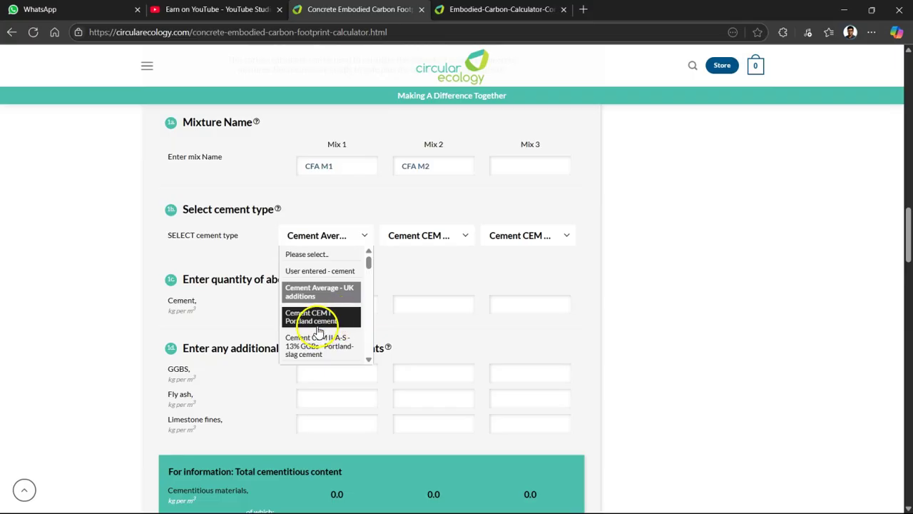
pyautogui.scroll(-2, 328, 325)
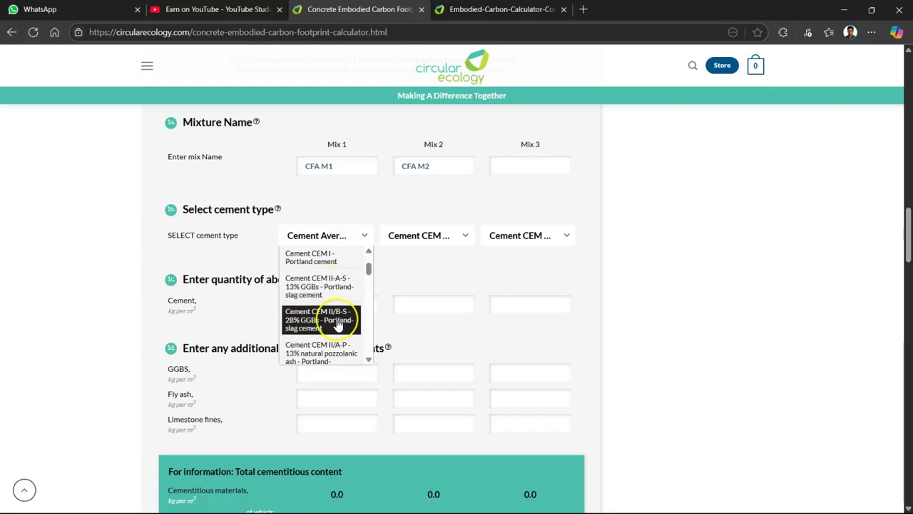
pyautogui.scroll(-1, 331, 325)
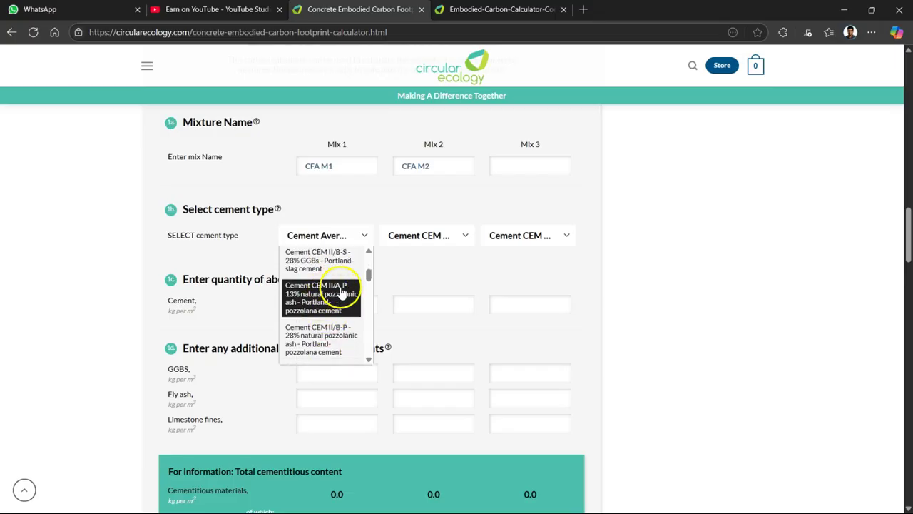
pyautogui.scroll(1, 330, 266)
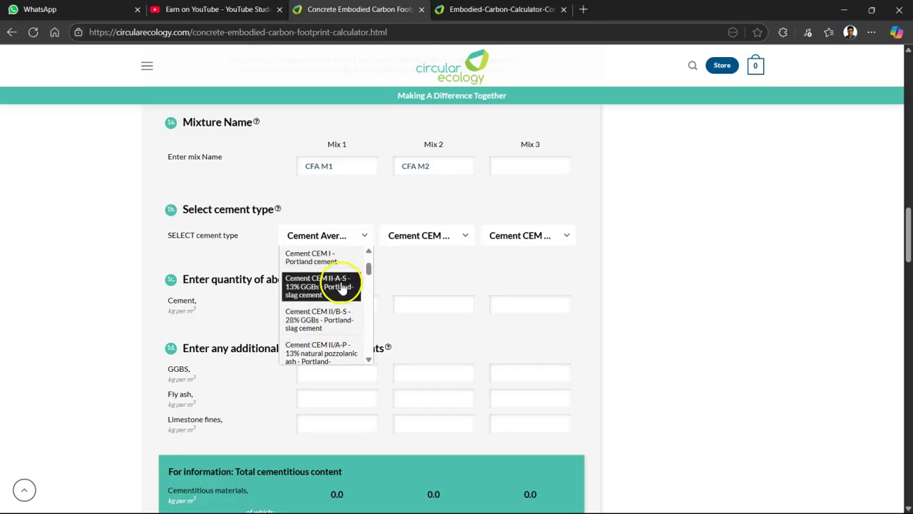
pyautogui.scroll(-1, 338, 321)
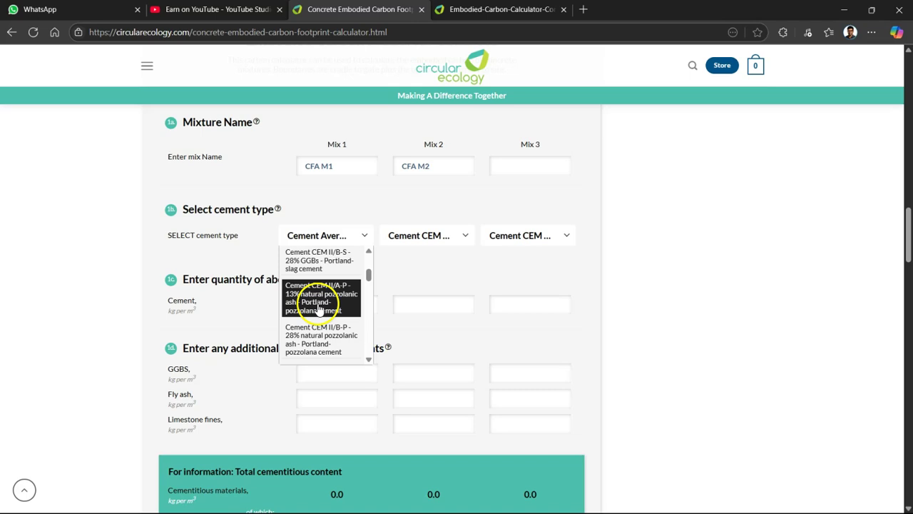
pyautogui.scroll(-1, 325, 305)
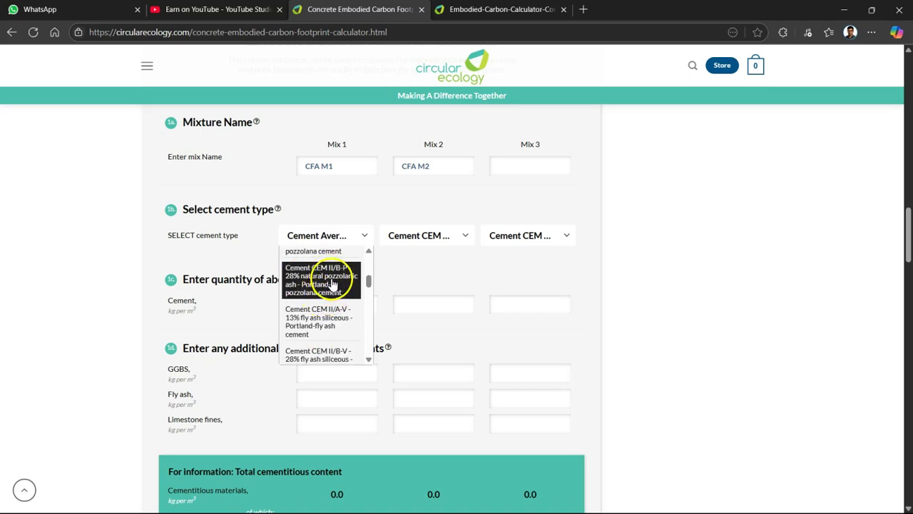
pyautogui.scroll(-1, 332, 283)
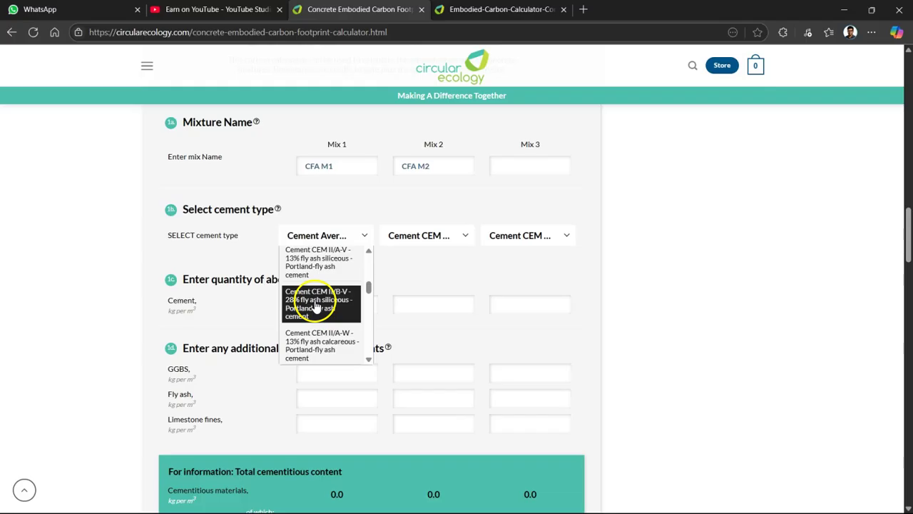
pyautogui.scroll(-1, 330, 313)
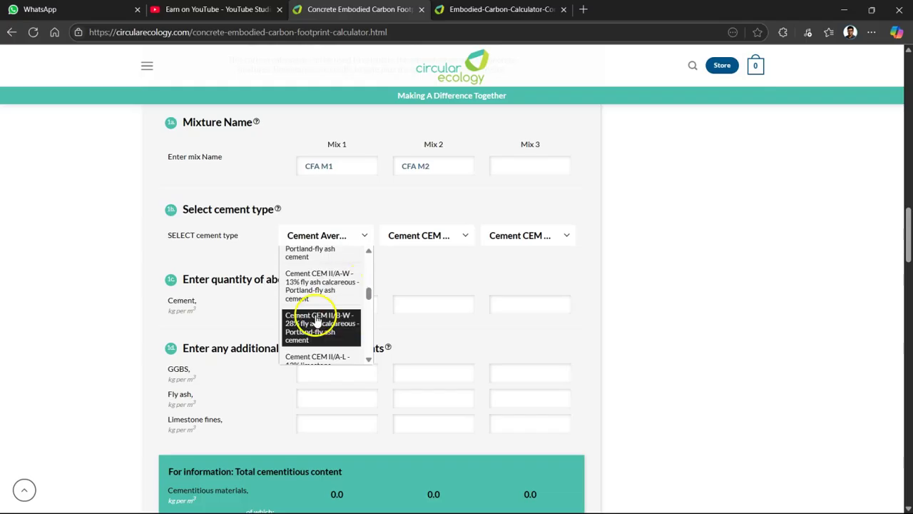
pyautogui.scroll(-1, 317, 328)
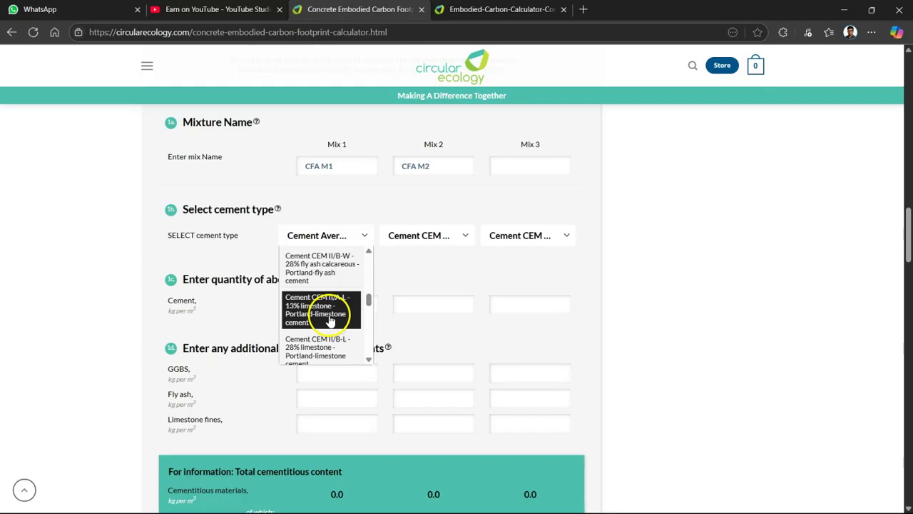
pyautogui.scroll(-2, 322, 317)
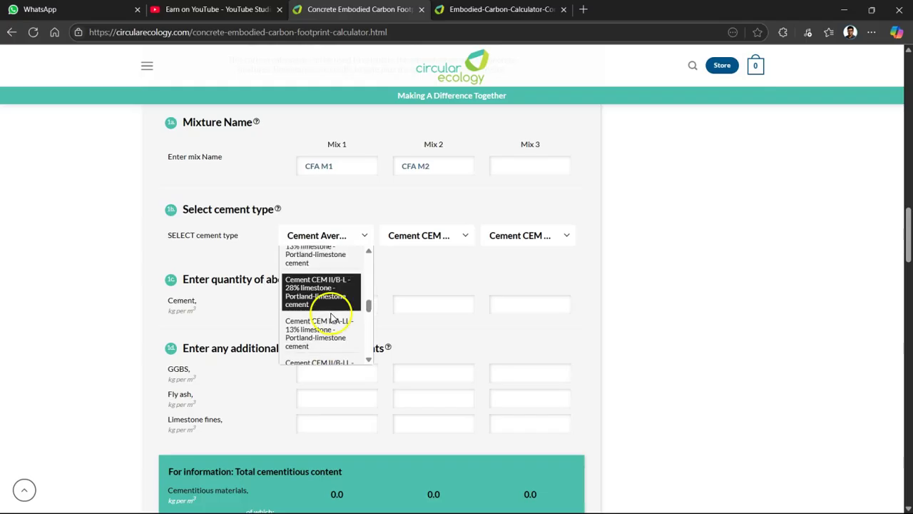
pyautogui.scroll(-2, 331, 314)
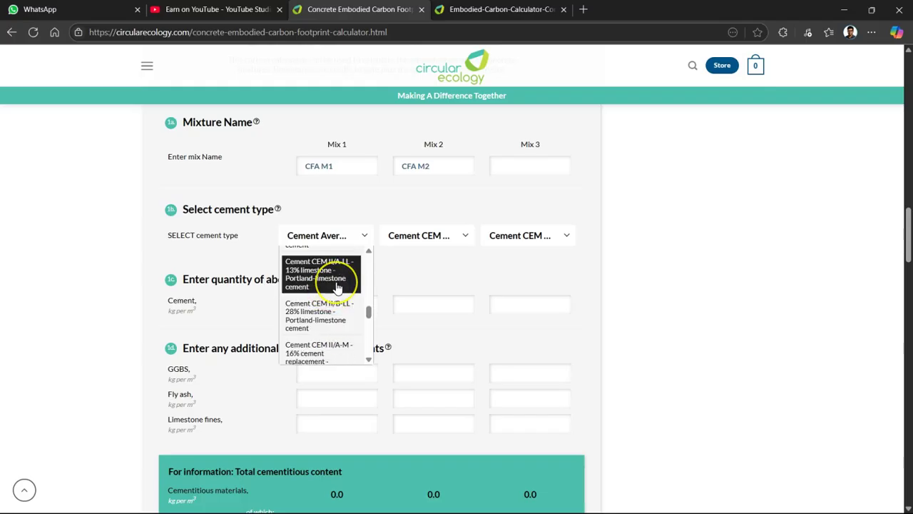
pyautogui.click(321, 285)
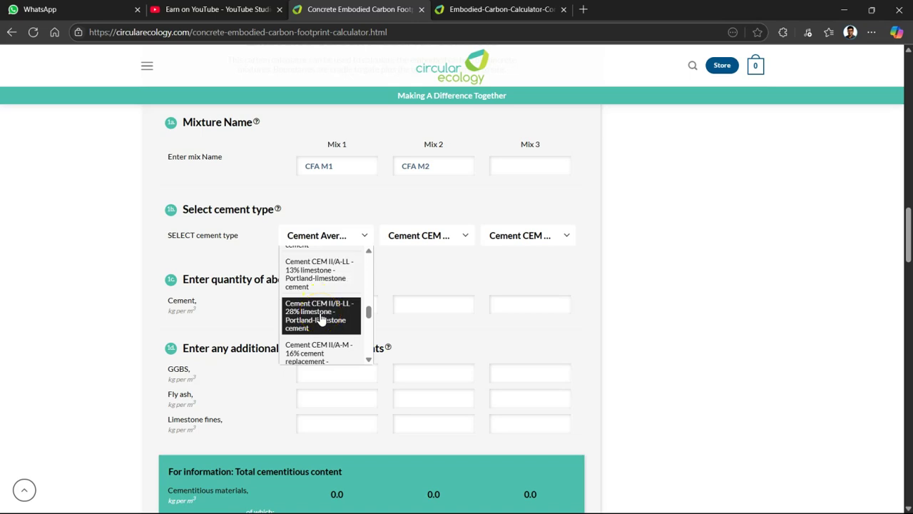
pyautogui.scroll(-1, 321, 321)
pyautogui.click(325, 301)
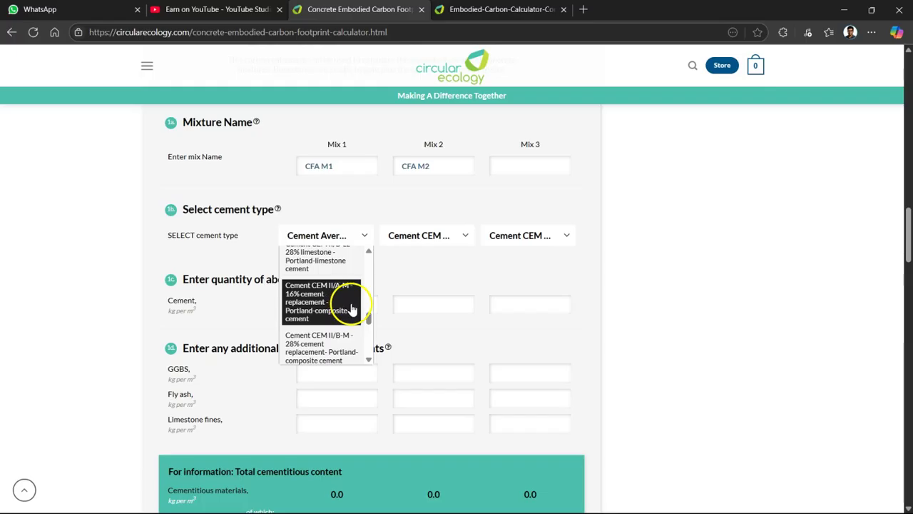
pyautogui.click(332, 294)
pyautogui.scroll(-3, 331, 295)
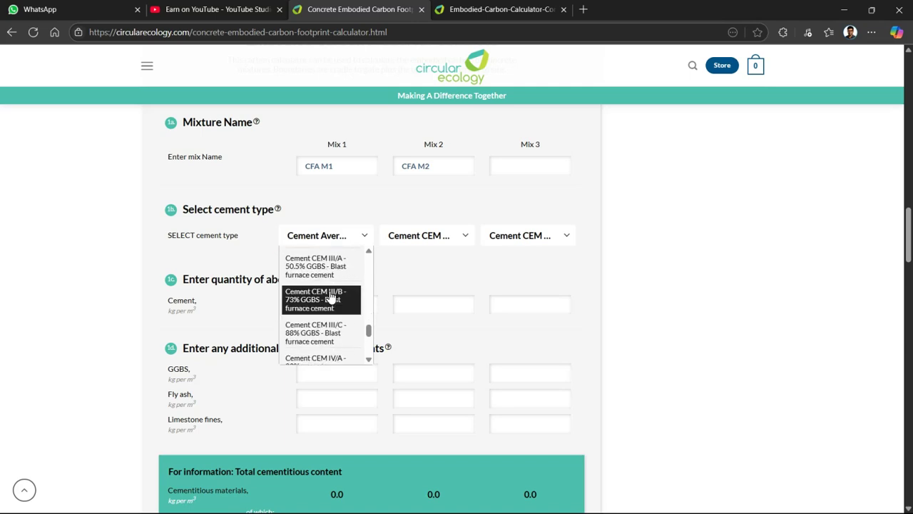
pyautogui.scroll(-3, 332, 297)
pyautogui.scroll(-3, 325, 296)
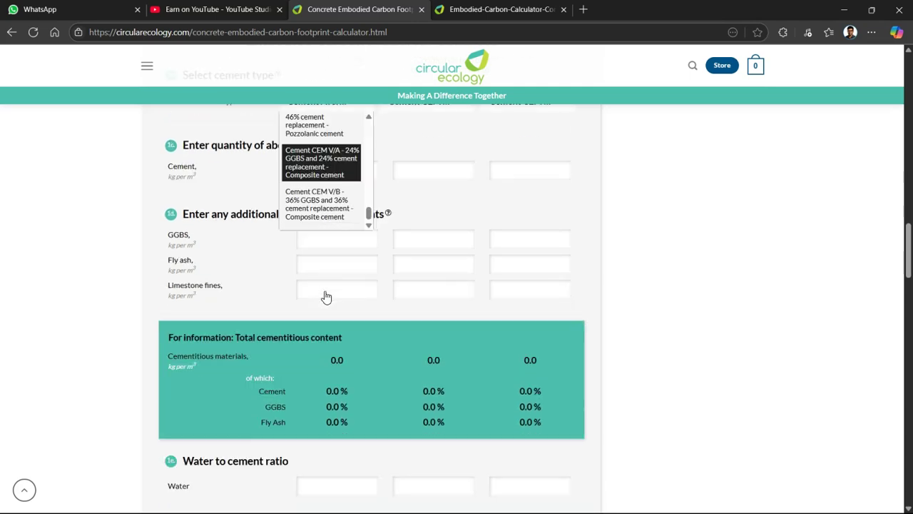
pyautogui.scroll(2, 322, 285)
pyautogui.scroll(10, 321, 279)
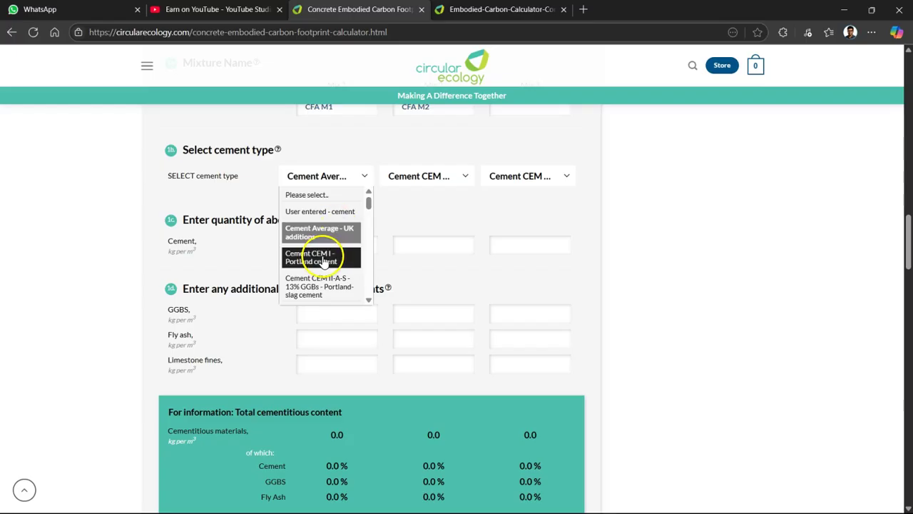
# - Set the cement type of both Mix 1 and Mix 2 to "Cement CEM I - Portland cement"
pyautogui.click(341, 259)
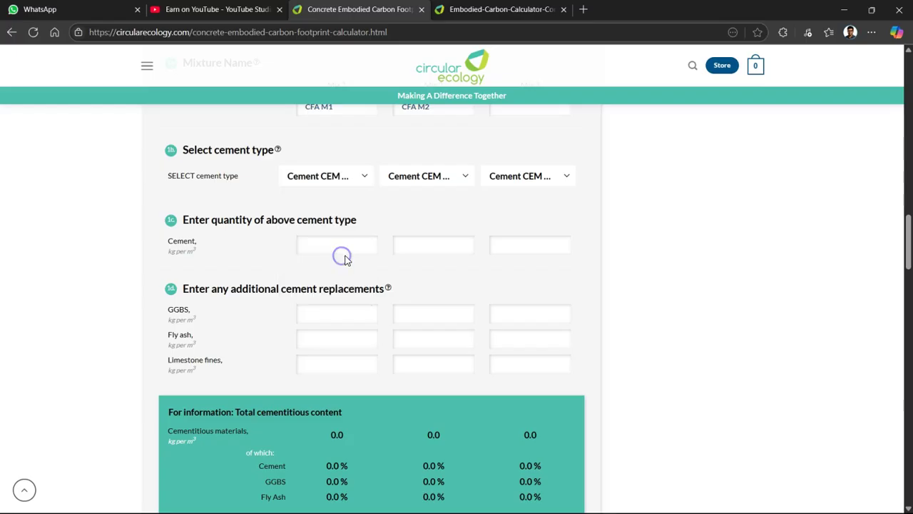
pyautogui.click(432, 178)
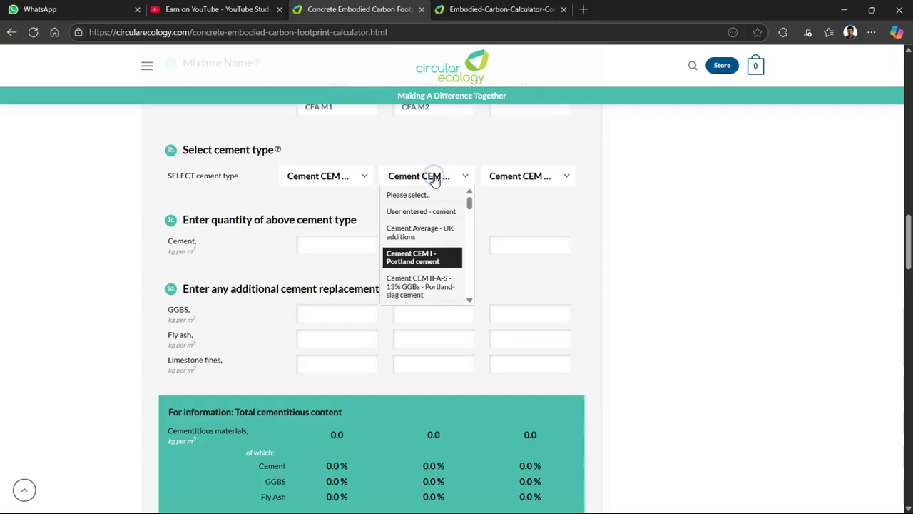
pyautogui.click(422, 257)
pyautogui.click(464, 179)
pyautogui.click(432, 259)
pyautogui.click(414, 175)
pyautogui.click(422, 232)
pyautogui.click(432, 178)
pyautogui.click(432, 259)
pyautogui.click(530, 211)
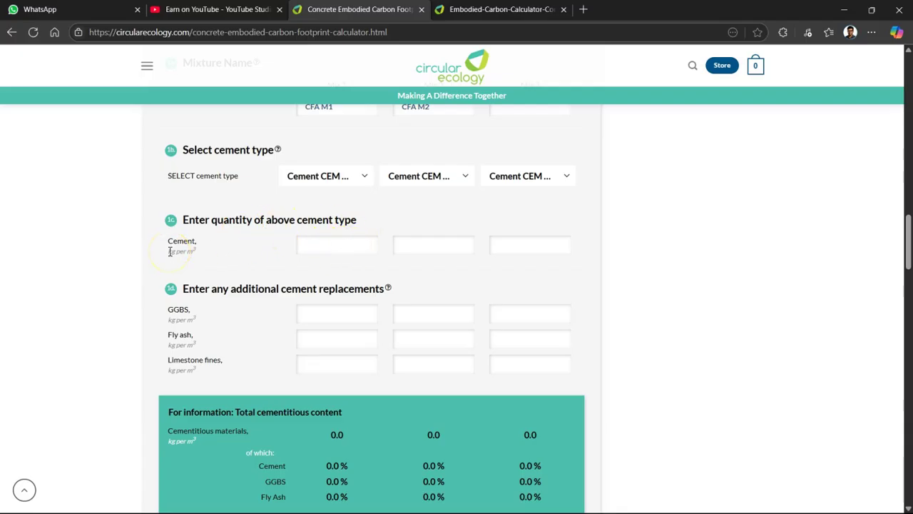
# - Set the cement quantity to 150 kg per m³ for Mix 1 and 125 kg per m³ for Mix 2
pyautogui.moveTo(169, 251); pyautogui.dragTo(197, 253)
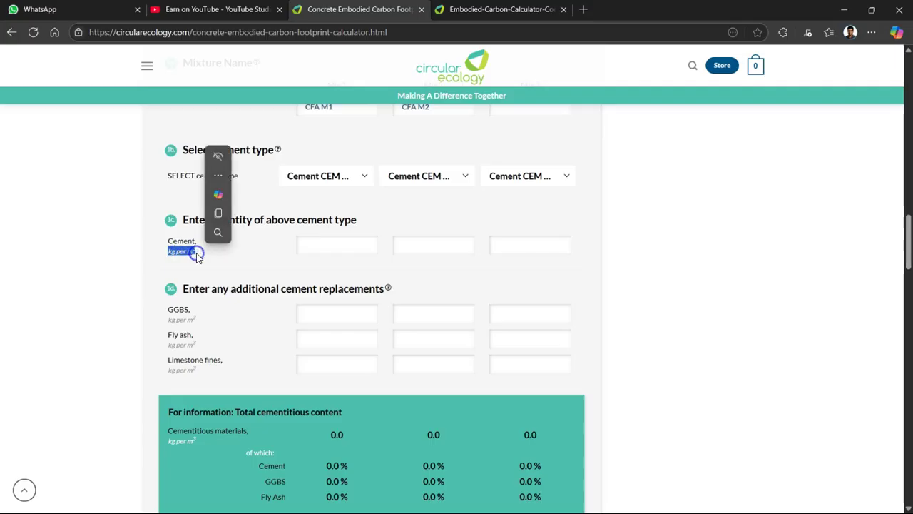
pyautogui.click(257, 265)
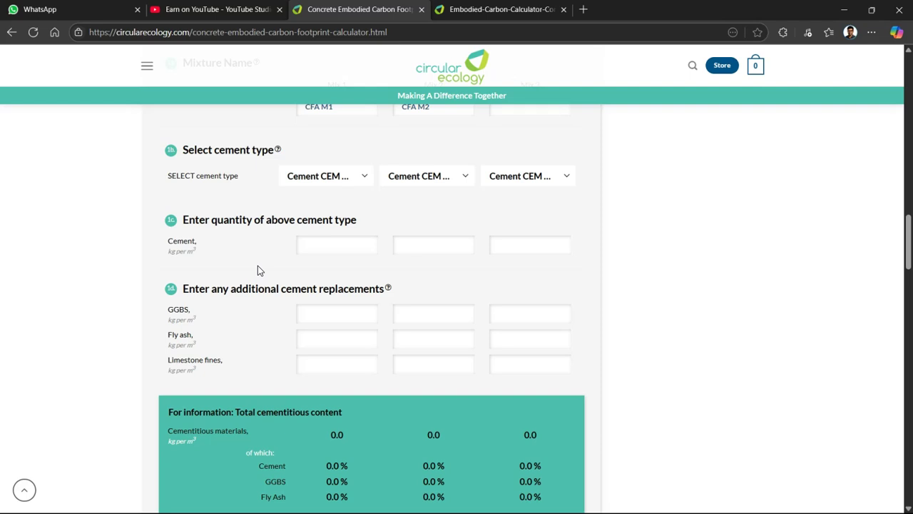
pyautogui.click(328, 256)
pyautogui.click(334, 254)
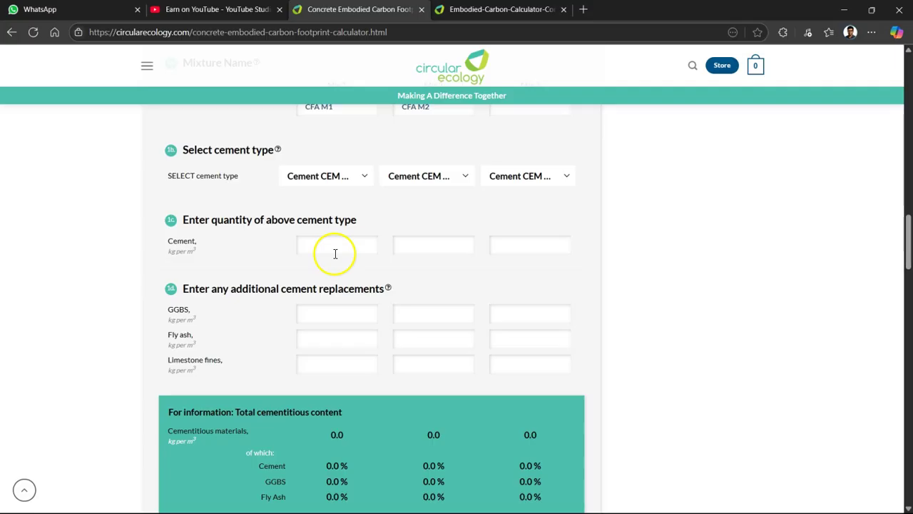
pyautogui.write('150')
pyautogui.click(429, 243)
pyautogui.write('125')
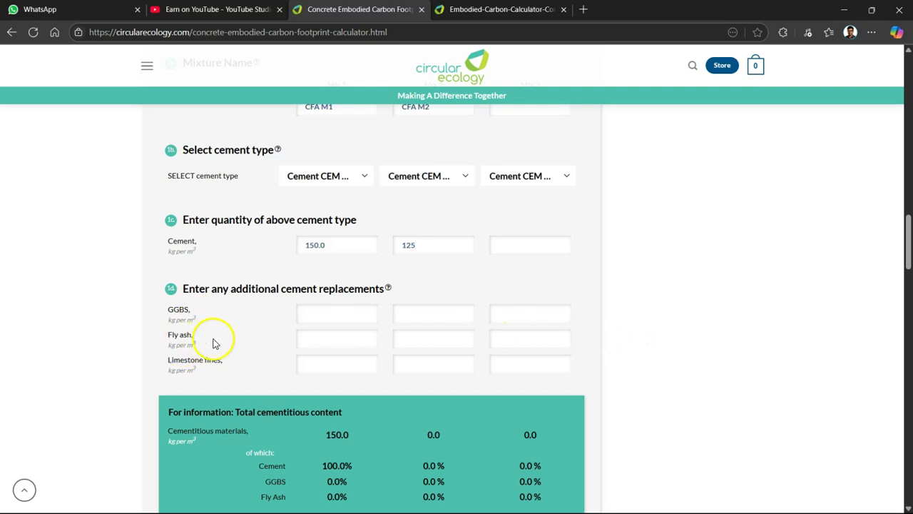
# - Enter Mix 1's additional cement replacements: GGBS 10, fly ash 5 and limestone fines 2.5 kg per m³
pyautogui.click(329, 316)
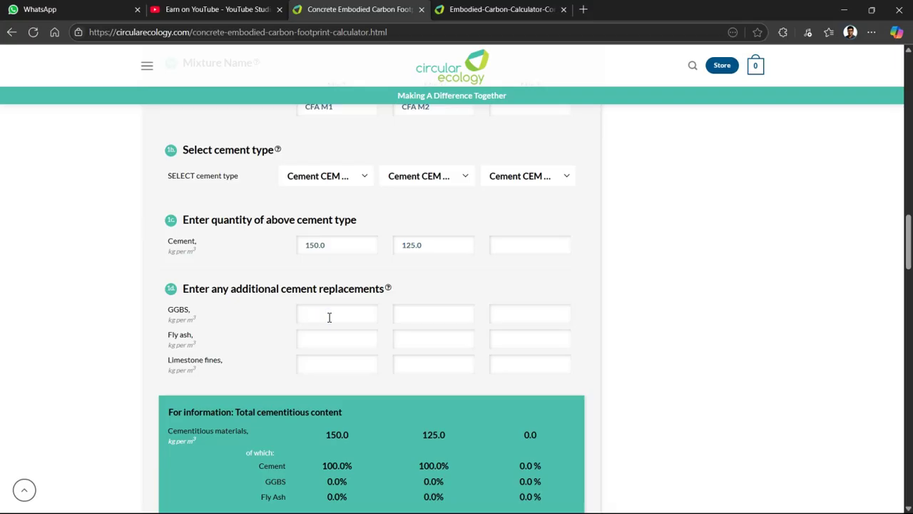
pyautogui.write('10')
pyautogui.click(332, 334)
pyautogui.click(333, 335)
pyautogui.write('5')
pyautogui.click(322, 366)
# - Enter Mix 2's additional cement replacements: GGBS 10.0, fly ash 5.0 and limestone fines 2.5 kg per m³
pyautogui.click(424, 308)
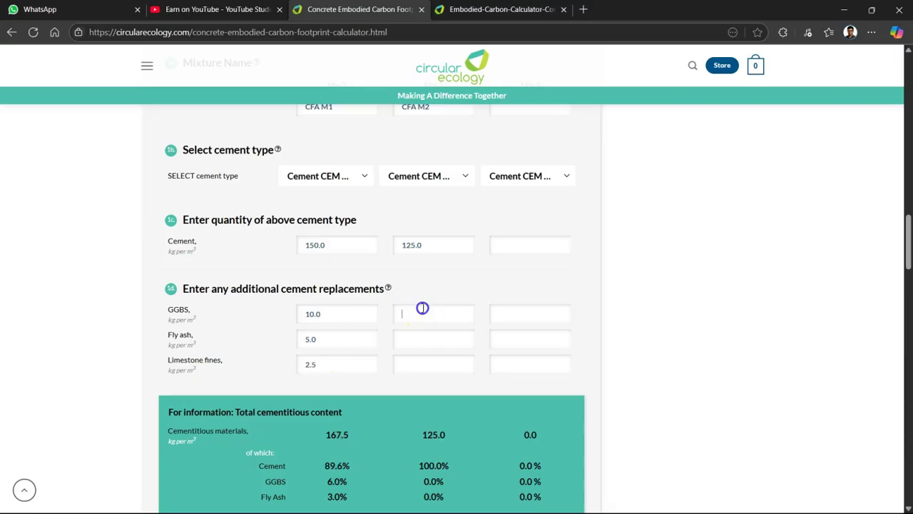
pyautogui.moveTo(342, 314); pyautogui.dragTo(275, 317)
pyautogui.hotkey('ctrl', 'c')
pyautogui.click(416, 312)
pyautogui.hotkey('ctrl', 'v')
pyautogui.click(415, 341)
pyautogui.write('5.0')
pyautogui.click(417, 362)
pyautogui.write('2')
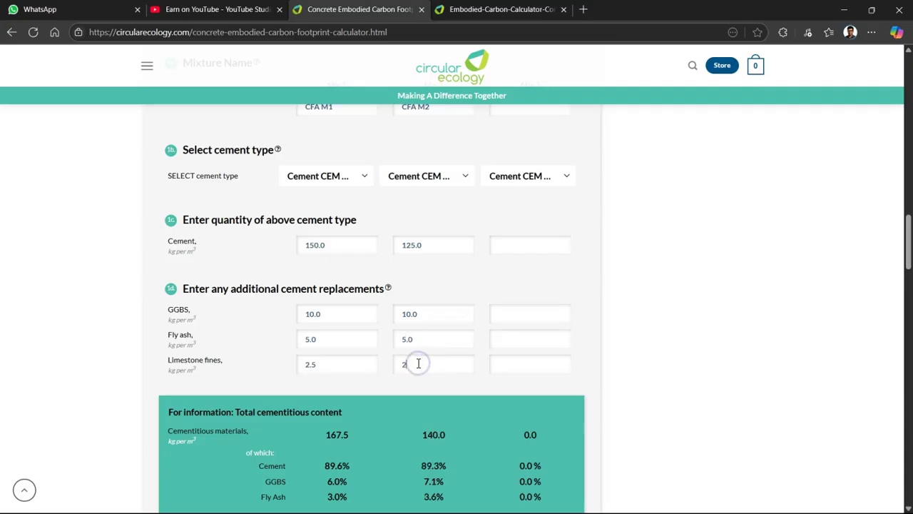
pyautogui.write('.5')
pyautogui.click(596, 300)
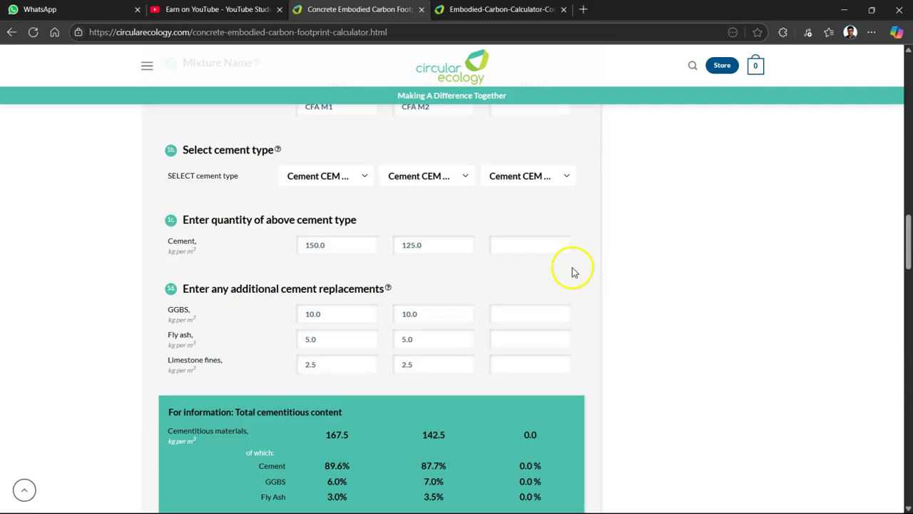
# - Set the water to cement ratio to 0.4 for Mix 1 and 0.5 for Mix 2
pyautogui.scroll(-1, 570, 267)
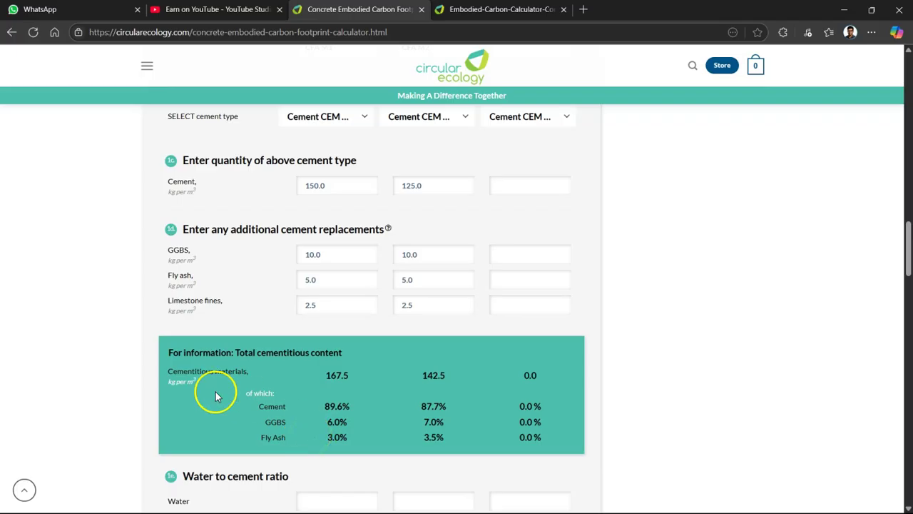
pyautogui.scroll(-2, 100, 383)
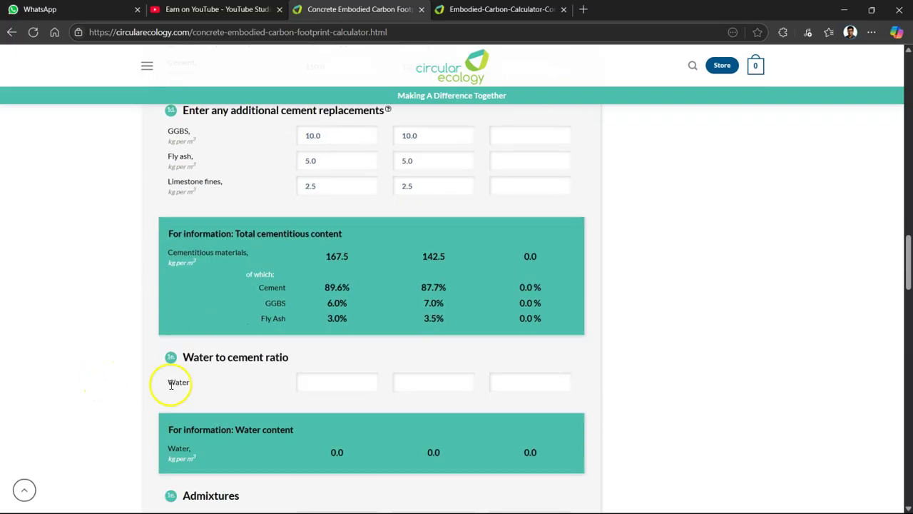
pyautogui.click(330, 389)
pyautogui.write('0.4')
pyautogui.click(409, 386)
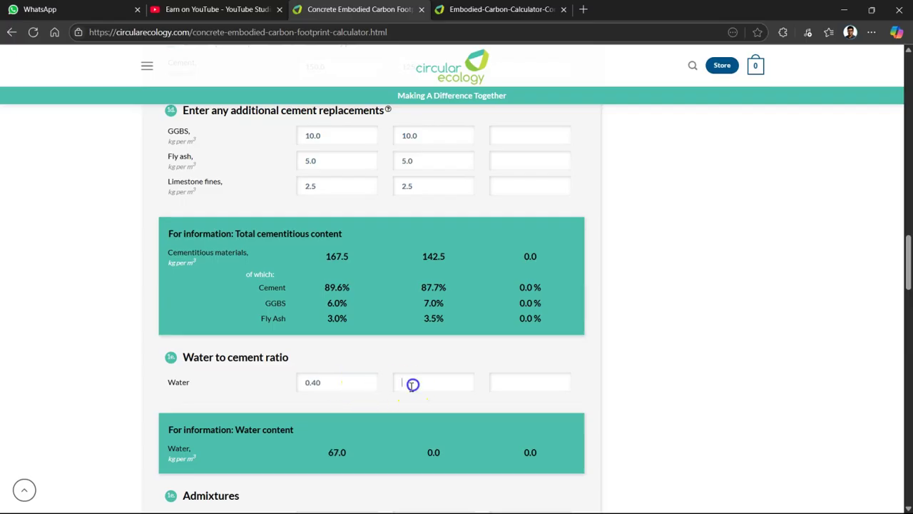
pyautogui.write('0.5')
pyautogui.click(680, 345)
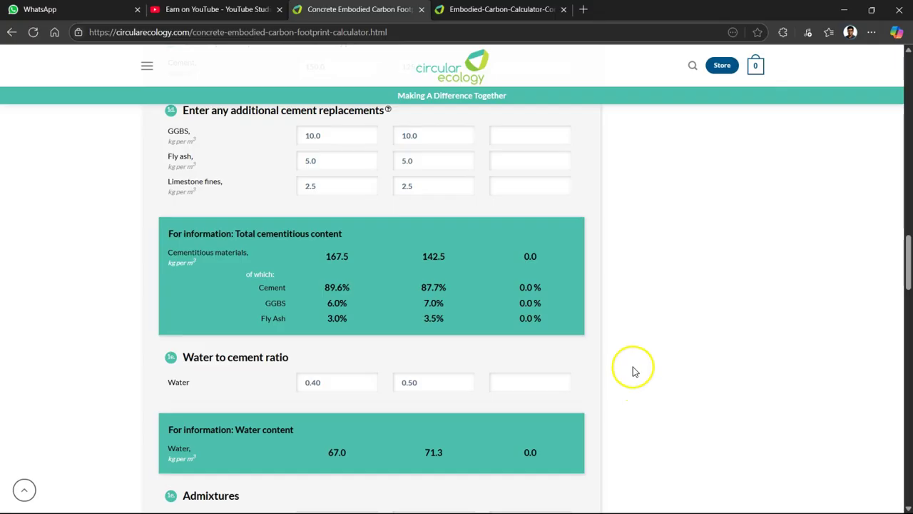
# - Review the admixture categories available for Mix 1, from average admixture and air entrainers to set accelerators
pyautogui.scroll(-3, 576, 378)
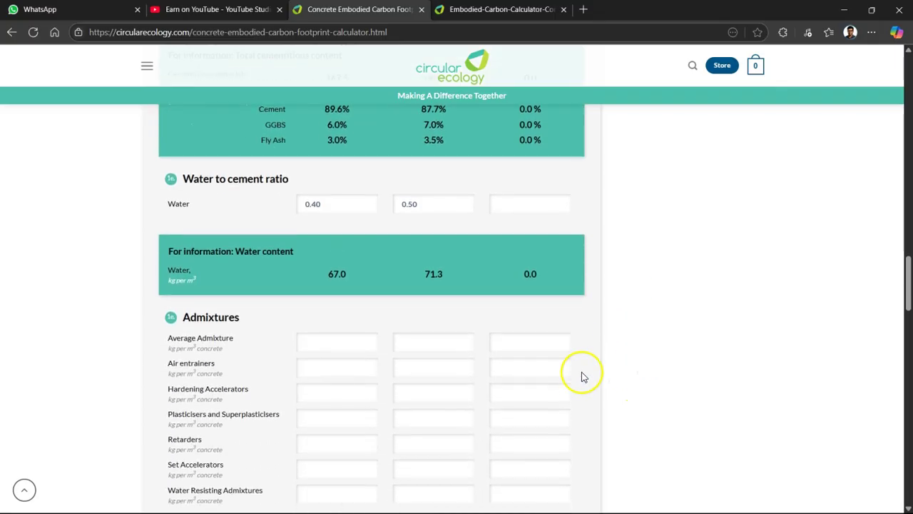
pyautogui.scroll(-1, 602, 373)
pyautogui.scroll(-1, 602, 373)
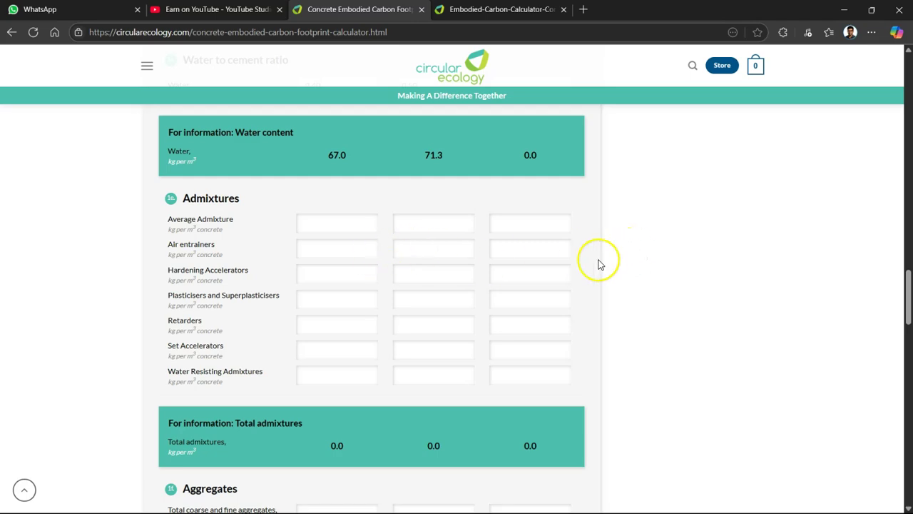
pyautogui.click(351, 224)
pyautogui.click(334, 218)
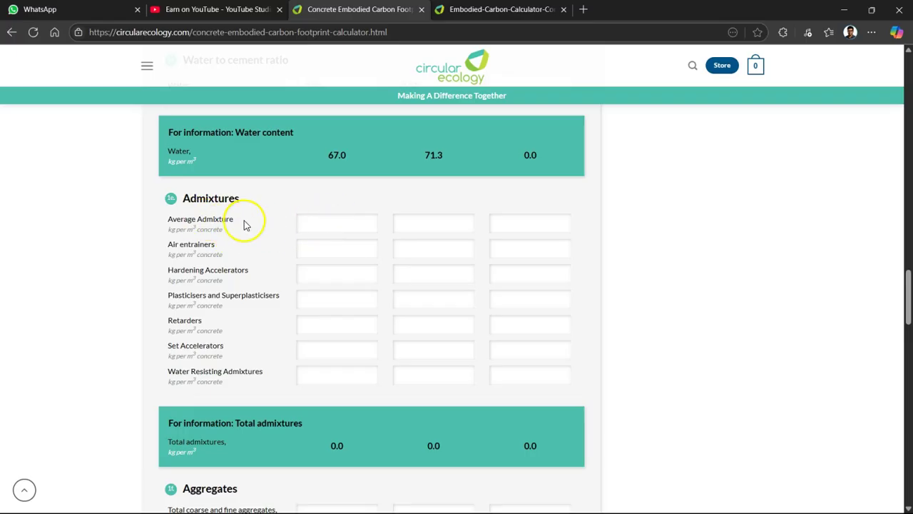
pyautogui.click(324, 221)
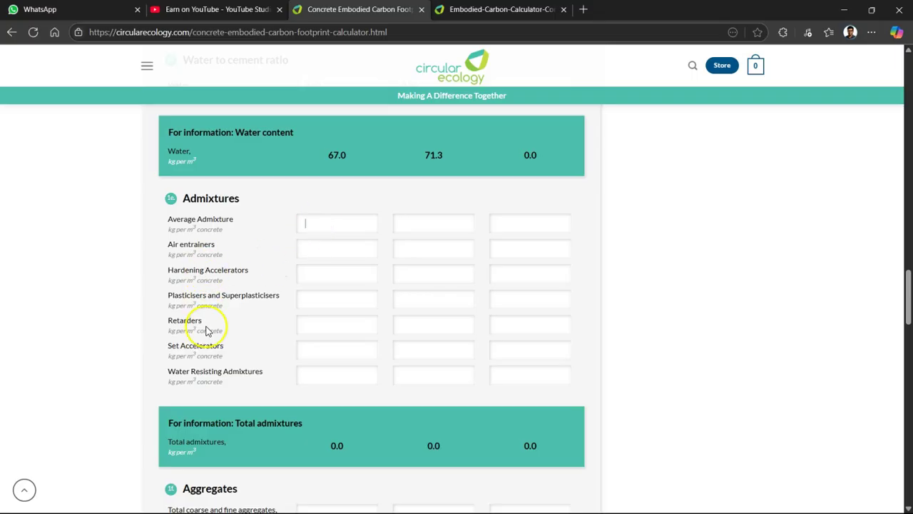
pyautogui.click(326, 352)
pyautogui.click(334, 329)
pyautogui.click(338, 299)
pyautogui.click(348, 275)
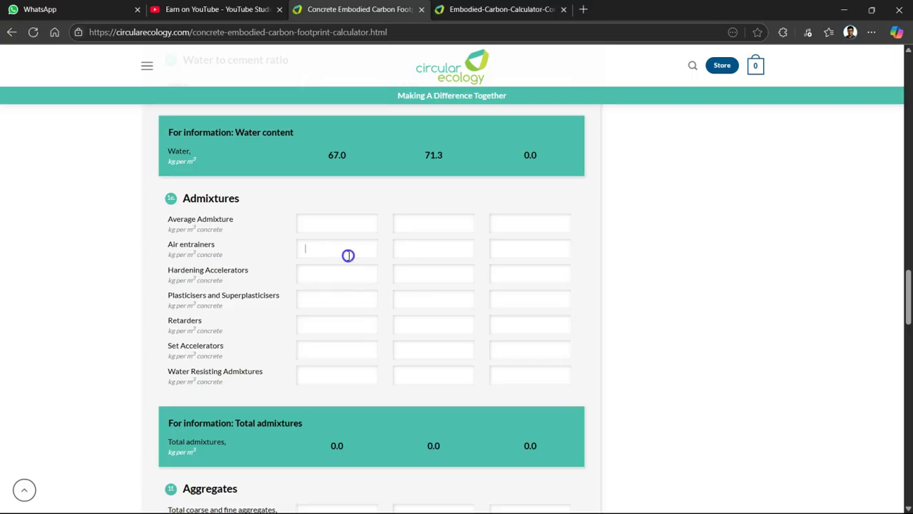
# - Set the average admixture to 5 kg per m³ for Mix 1 and 2.5 kg per m³ for Mix 2
pyautogui.click(345, 224)
pyautogui.click(283, 245)
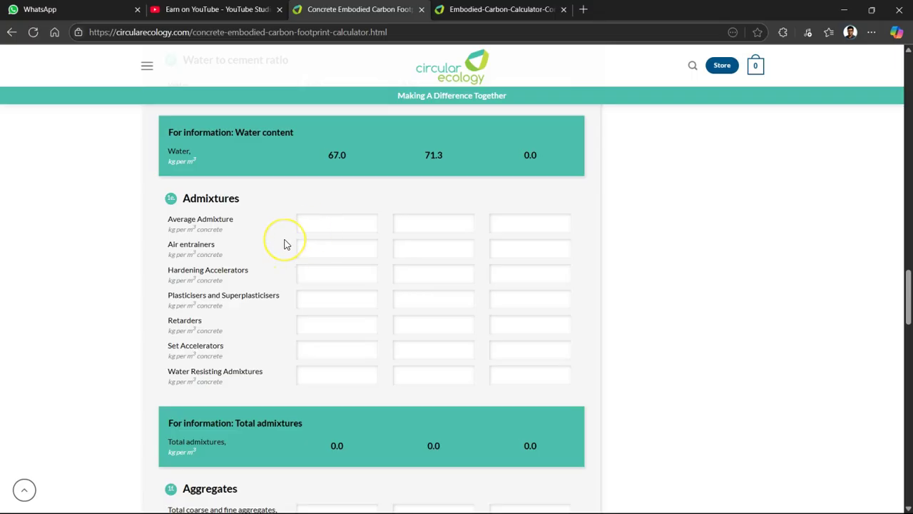
pyautogui.click(278, 240)
pyautogui.click(442, 229)
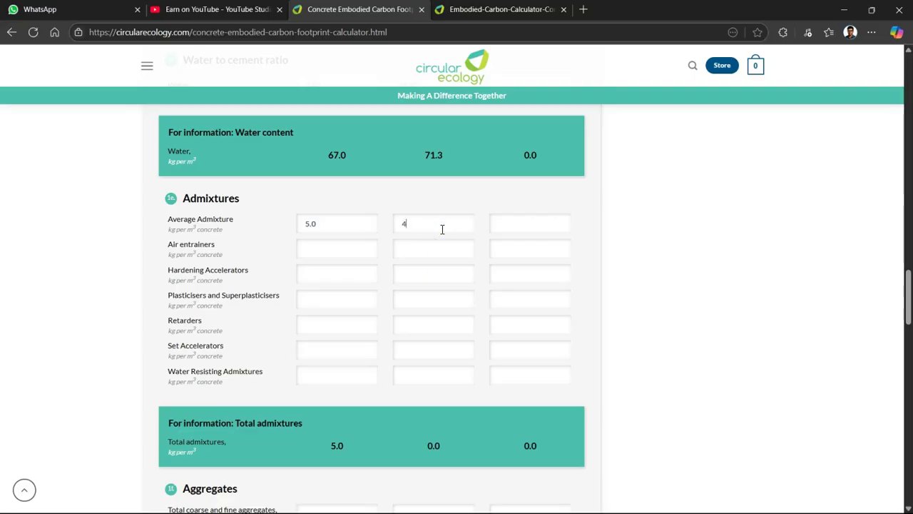
pyautogui.click(435, 224)
pyautogui.click(666, 253)
# - Recheck the cement quantities, and set the total coarse and fine aggregates to 200 kg per m³ for Mix 1 and 250 for Mix 2
pyautogui.scroll(-1, 590, 277)
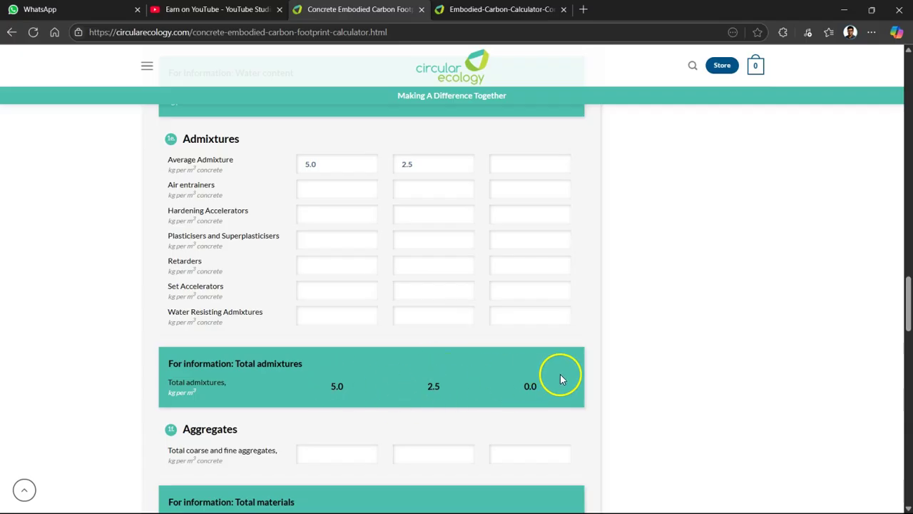
pyautogui.scroll(-2, 560, 373)
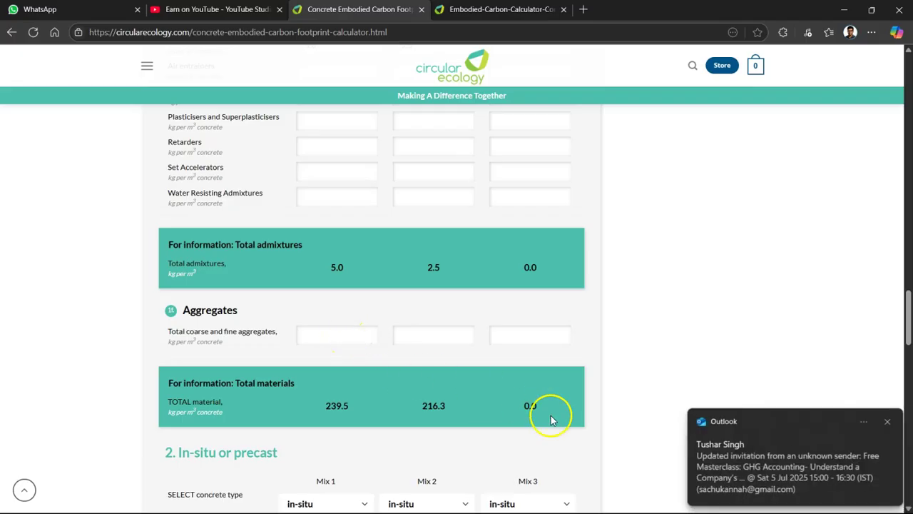
pyautogui.click(888, 423)
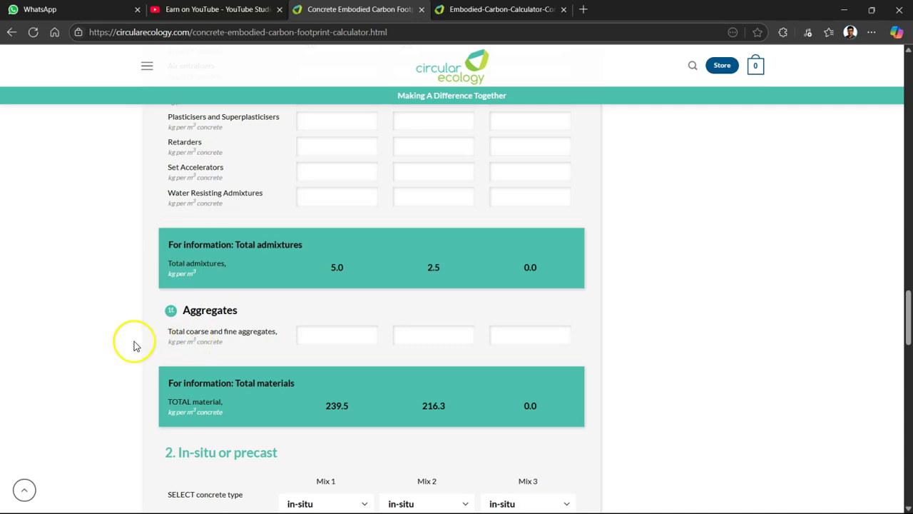
pyautogui.click(323, 342)
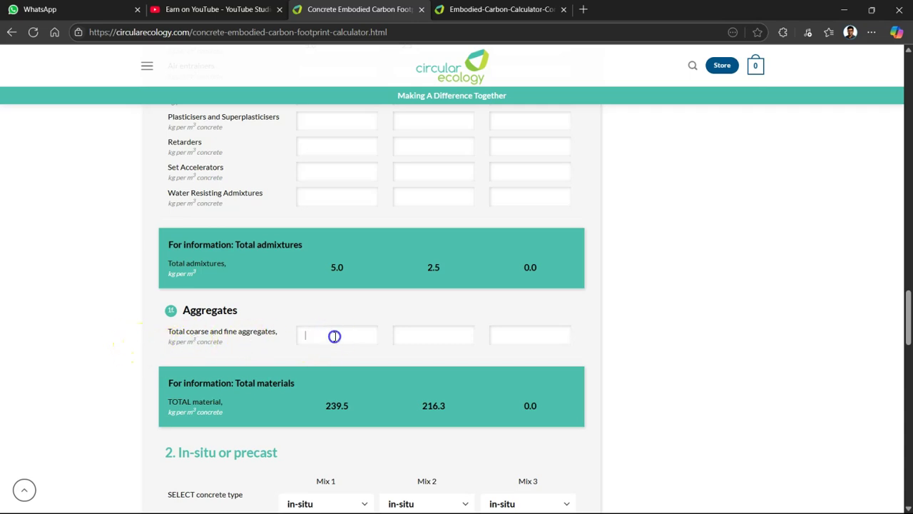
pyautogui.scroll(1, 109, 288)
pyautogui.scroll(9, 109, 288)
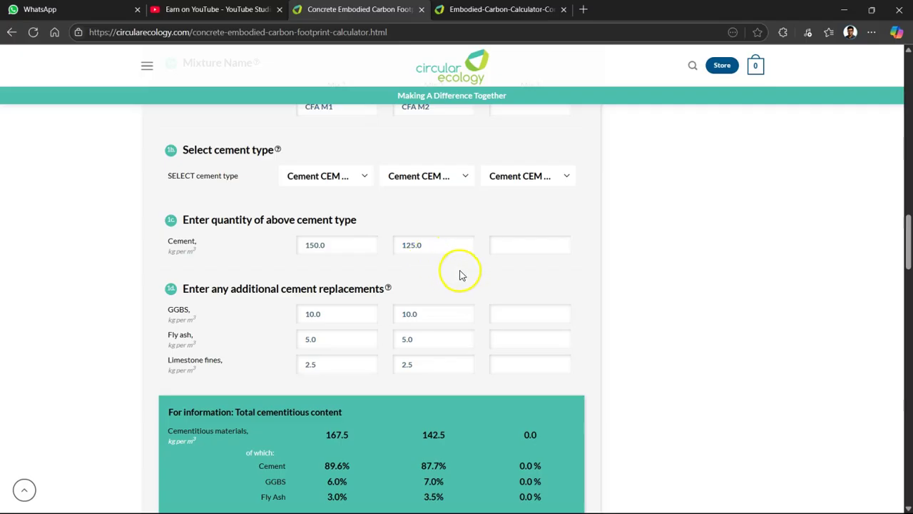
pyautogui.scroll(-8, 460, 275)
pyautogui.scroll(-3, 460, 271)
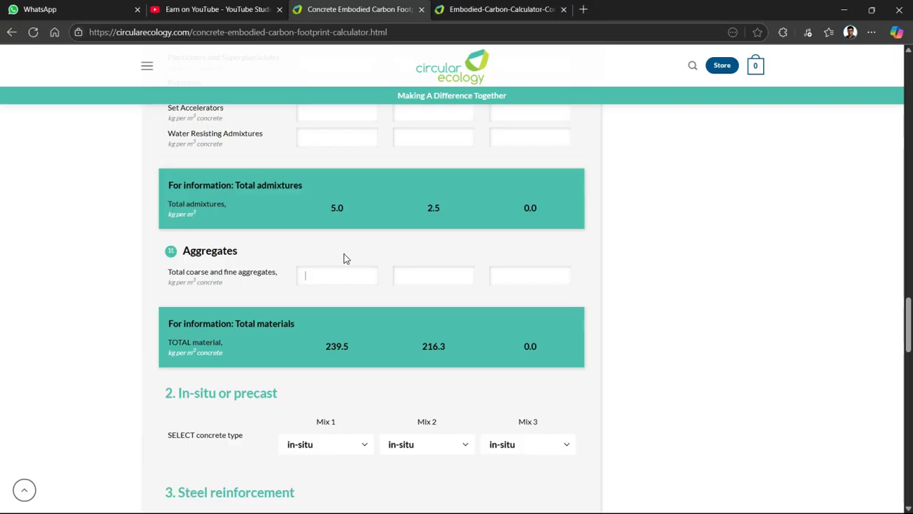
pyautogui.write('200')
pyautogui.click(422, 279)
pyautogui.write('250')
pyautogui.click(665, 289)
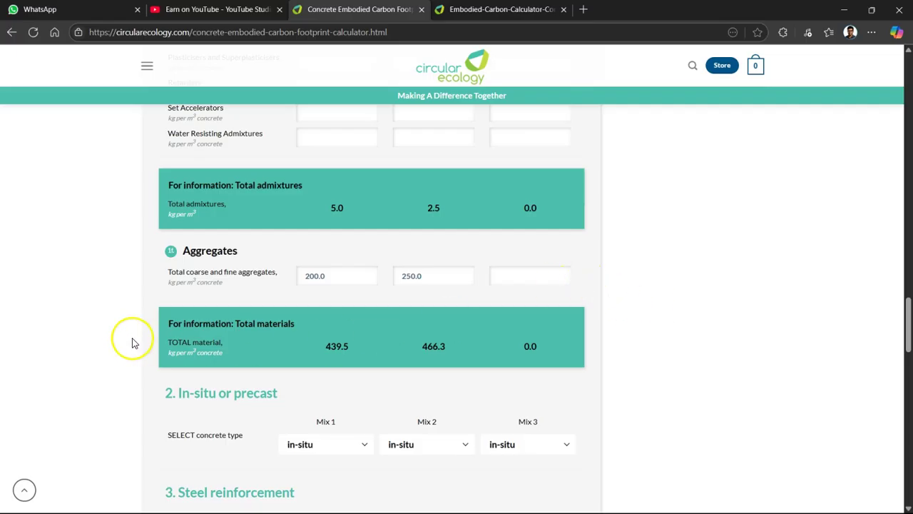
# - Check the in-situ and precast concrete type options for Mix 1, keeping in-situ selected
pyautogui.scroll(-1, 91, 319)
pyautogui.scroll(-1, 91, 319)
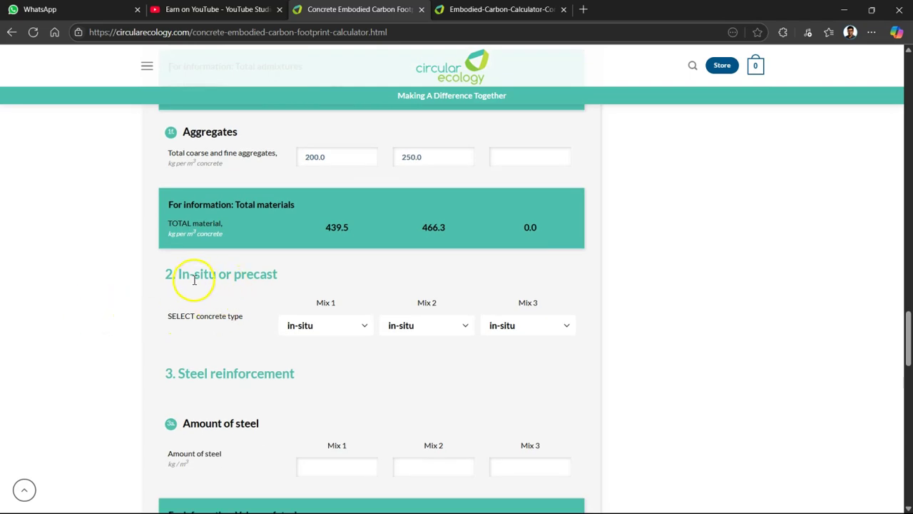
pyautogui.click(337, 326)
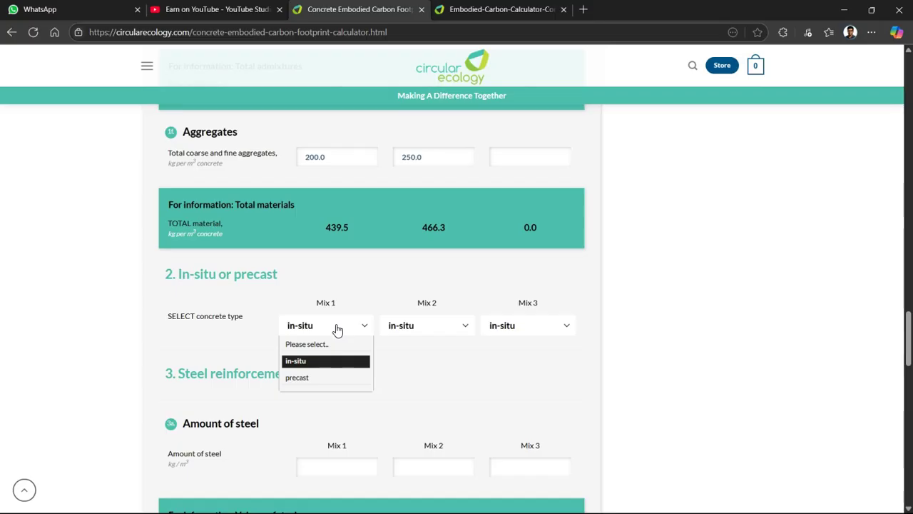
pyautogui.click(427, 351)
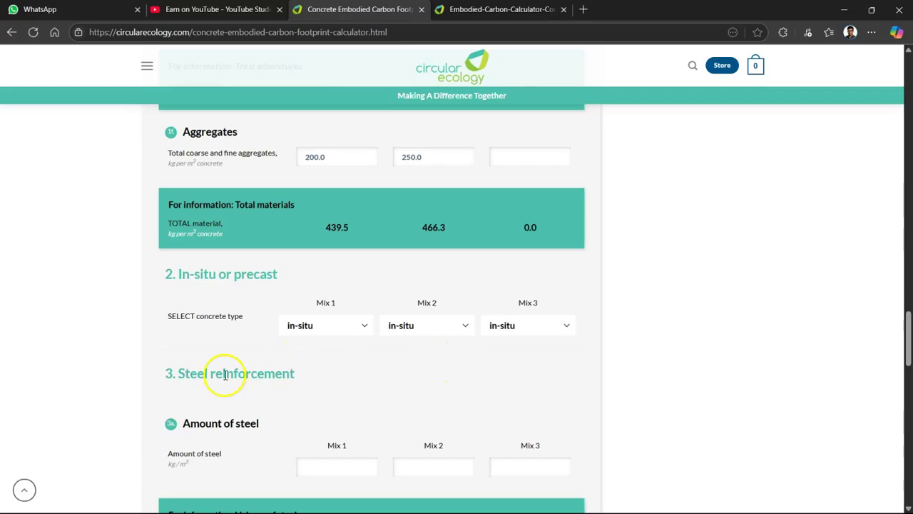
# - Set the amount of reinforcement steel to 25 kg/m³ for both Mix 1 and Mix 2
pyautogui.scroll(-2, 224, 374)
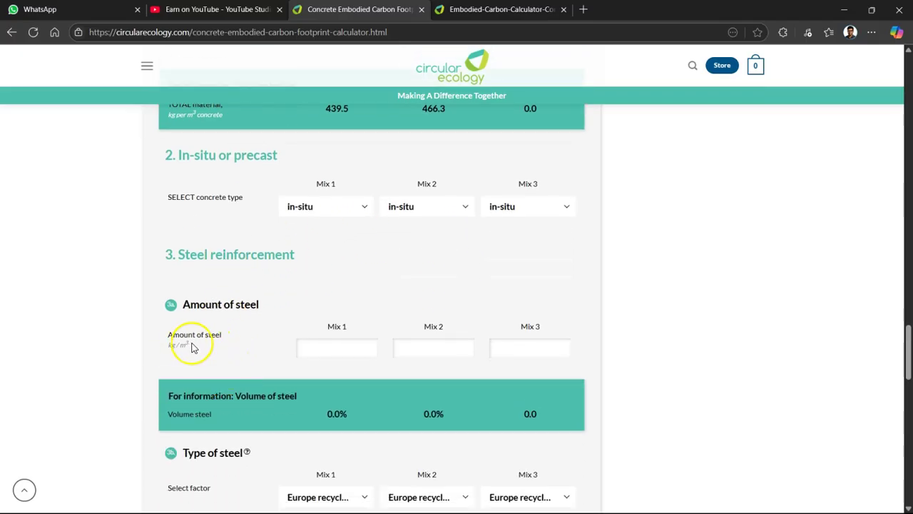
pyautogui.click(331, 349)
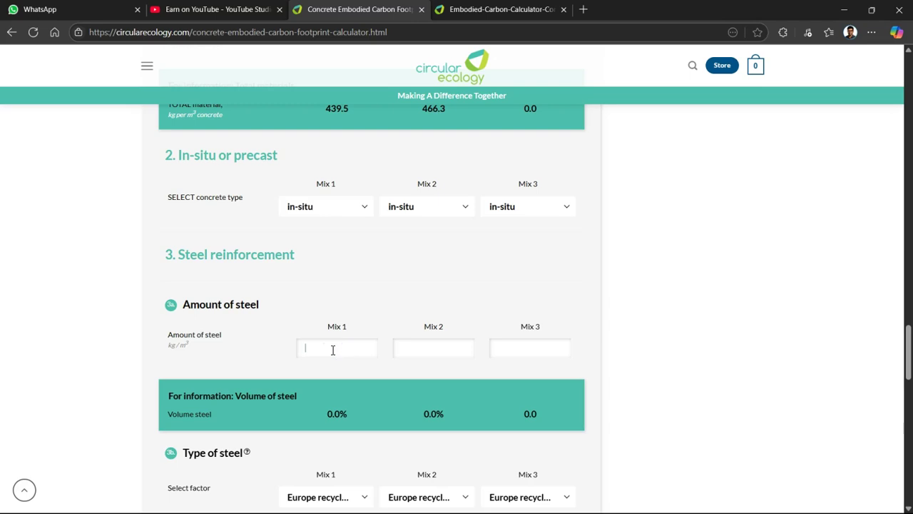
pyautogui.click(463, 344)
pyautogui.write('25')
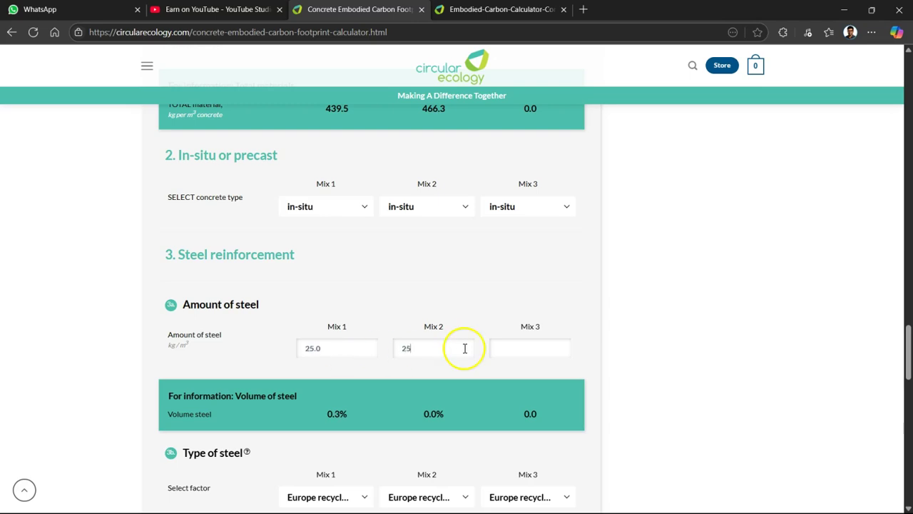
pyautogui.click(601, 295)
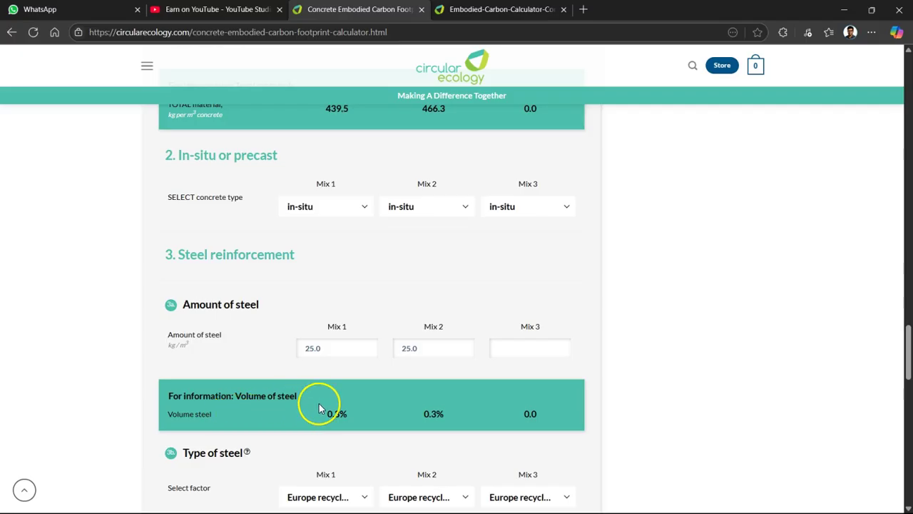
# - Set the type of steel factor to World average for both Mix 1 and Mix 2
pyautogui.scroll(-2, 500, 407)
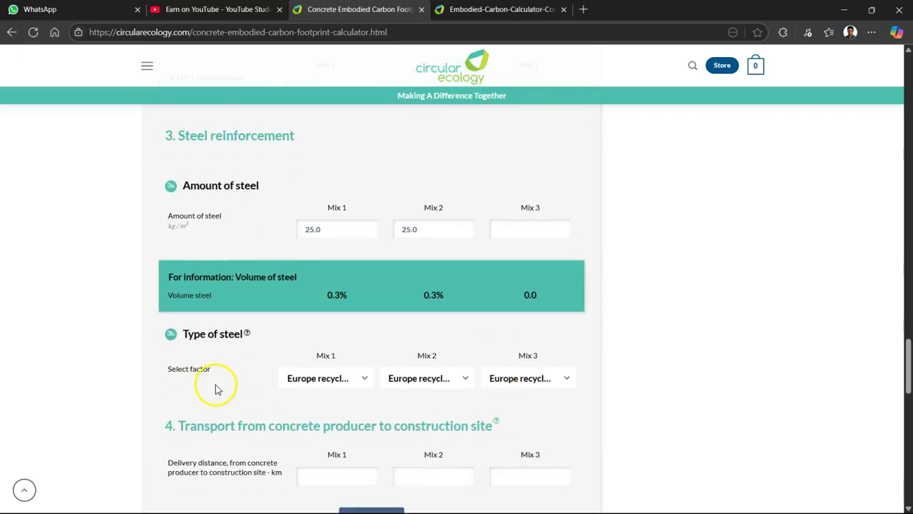
pyautogui.click(340, 386)
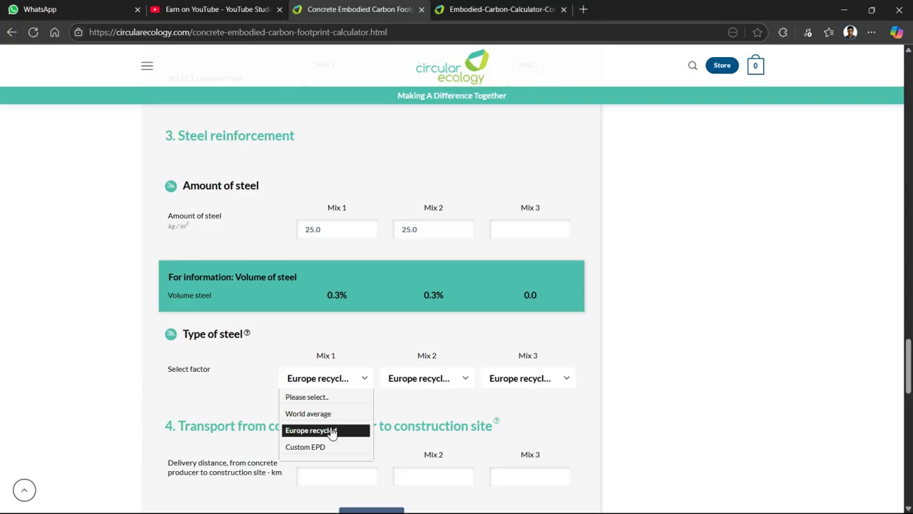
pyautogui.click(300, 413)
pyautogui.click(412, 378)
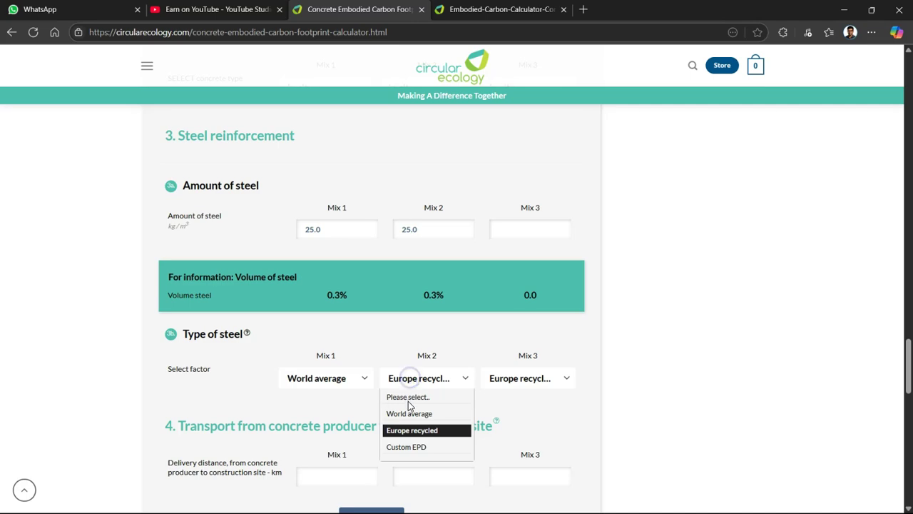
pyautogui.click(408, 411)
pyautogui.click(585, 332)
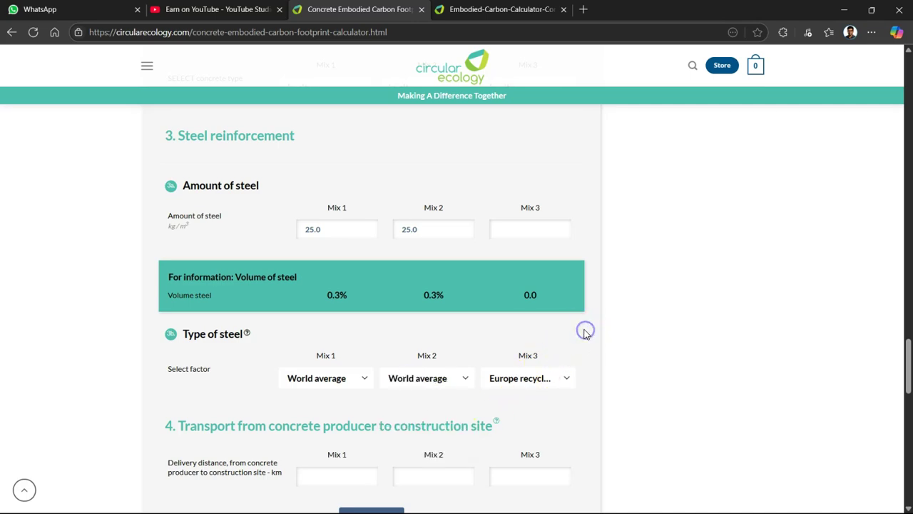
# - Try the Custom EPD steel factor for Mix 1 to examine its A1-3 data field, and restore World average
pyautogui.scroll(-2, 585, 332)
pyautogui.click(344, 266)
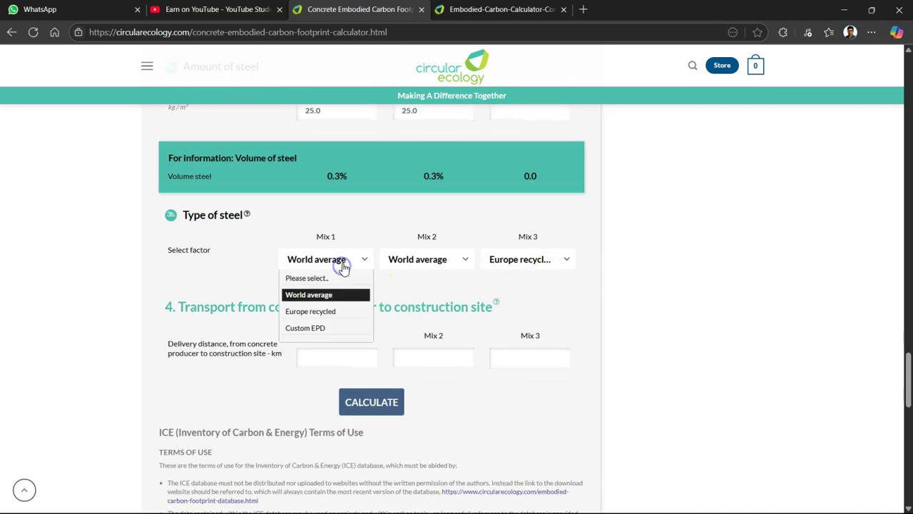
pyautogui.click(309, 330)
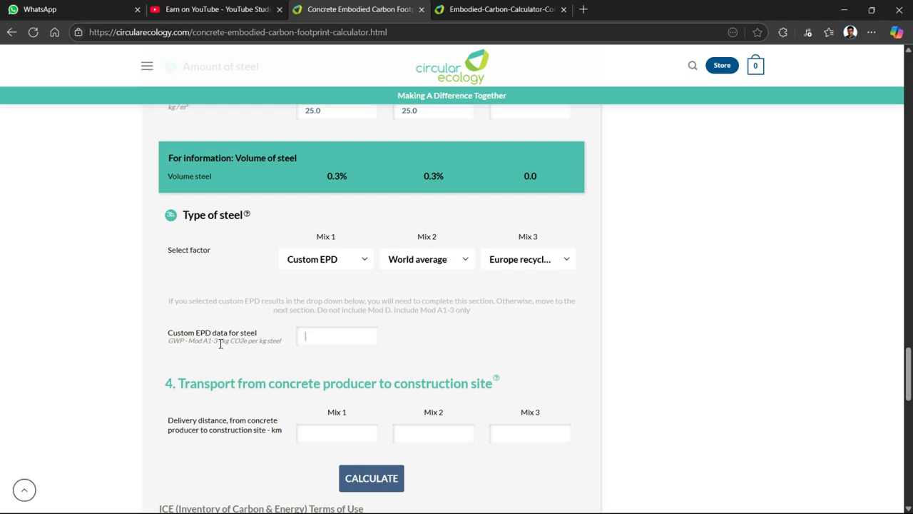
pyautogui.click(205, 343)
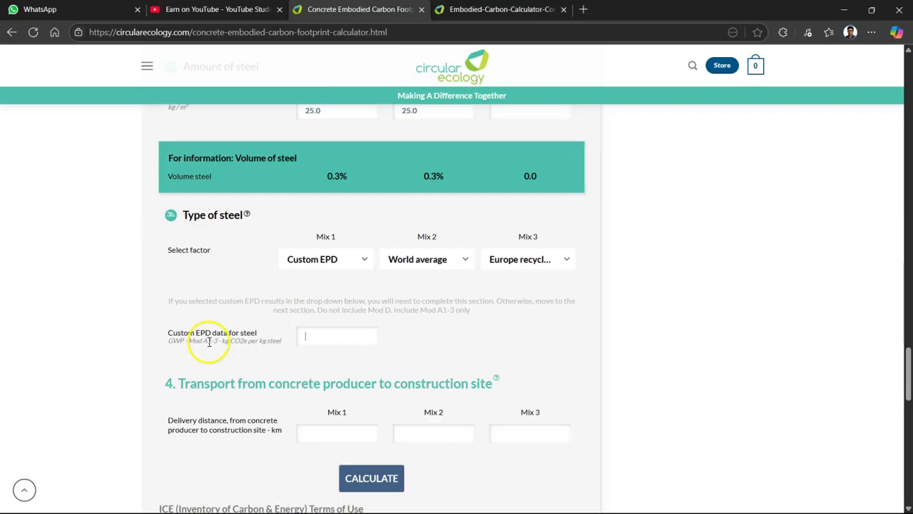
pyautogui.click(205, 341)
pyautogui.moveTo(212, 341); pyautogui.dragTo(221, 346)
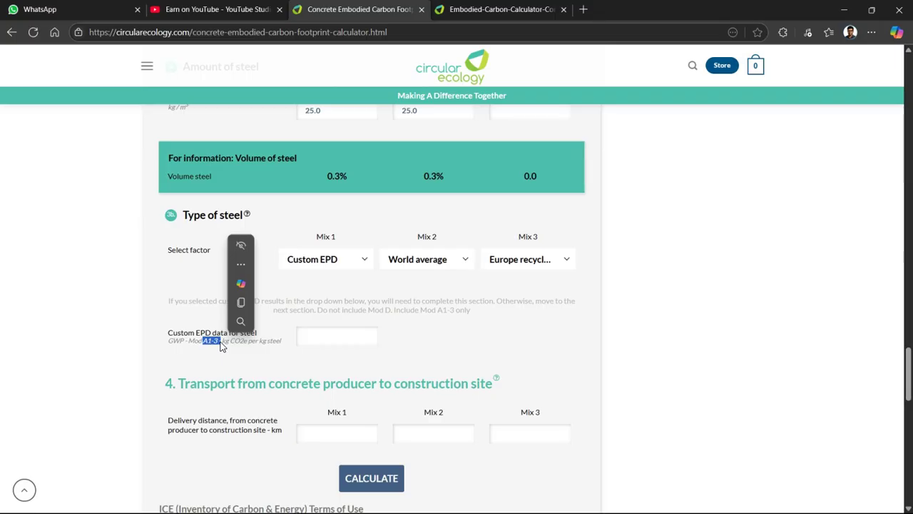
pyautogui.click(411, 336)
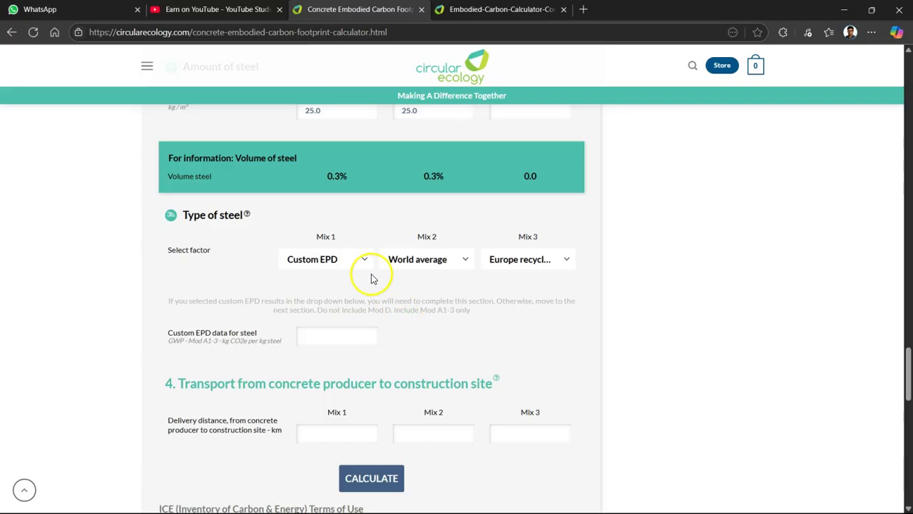
pyautogui.click(328, 264)
pyautogui.click(311, 294)
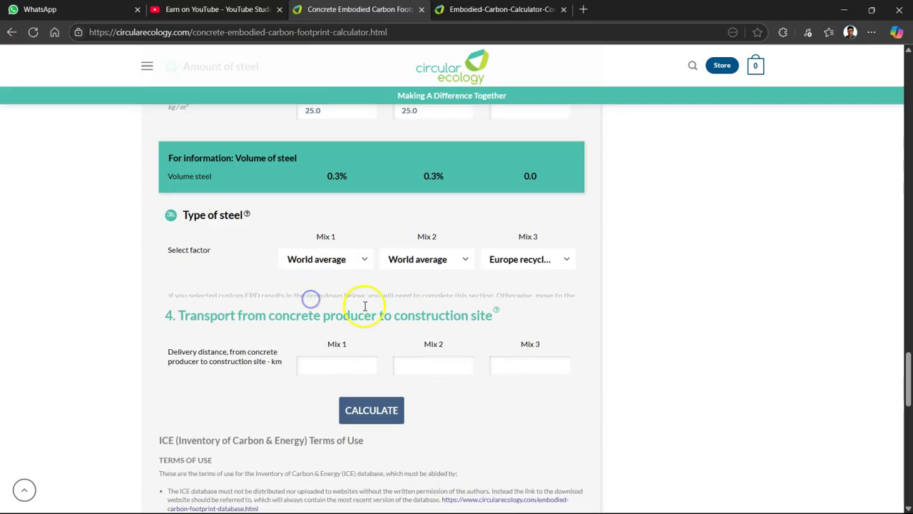
pyautogui.click(603, 291)
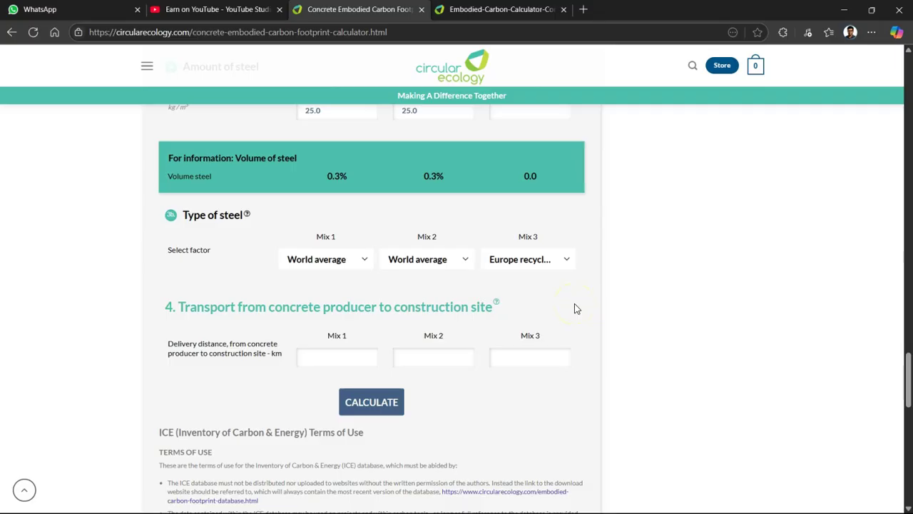
# - Set the delivery distance from concrete producer to construction site to 0 km for Mix 1 and Mix 2
pyautogui.click(349, 358)
pyautogui.click(434, 355)
pyautogui.write('0')
pyautogui.click(526, 397)
# - Review the entered data for both mixes and calculate their embodied carbon
pyautogui.scroll(2, 536, 399)
pyautogui.scroll(10, 536, 403)
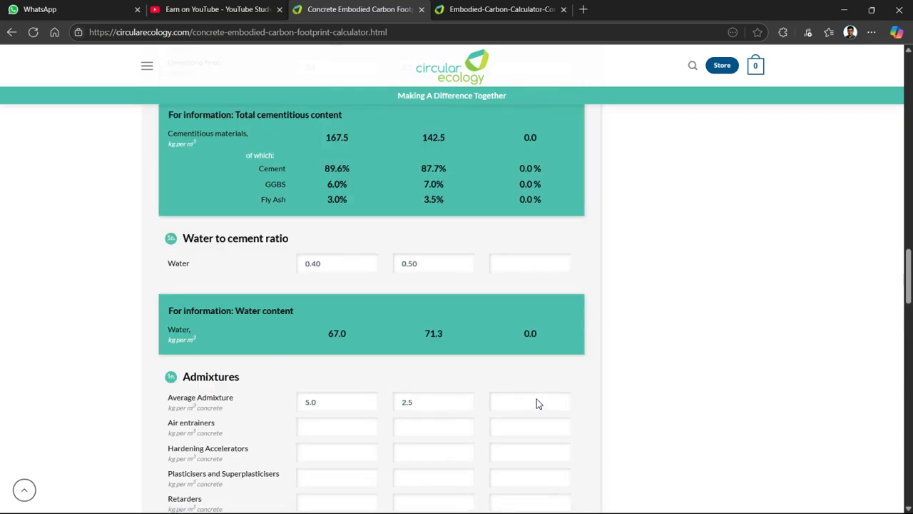
pyautogui.scroll(4, 537, 404)
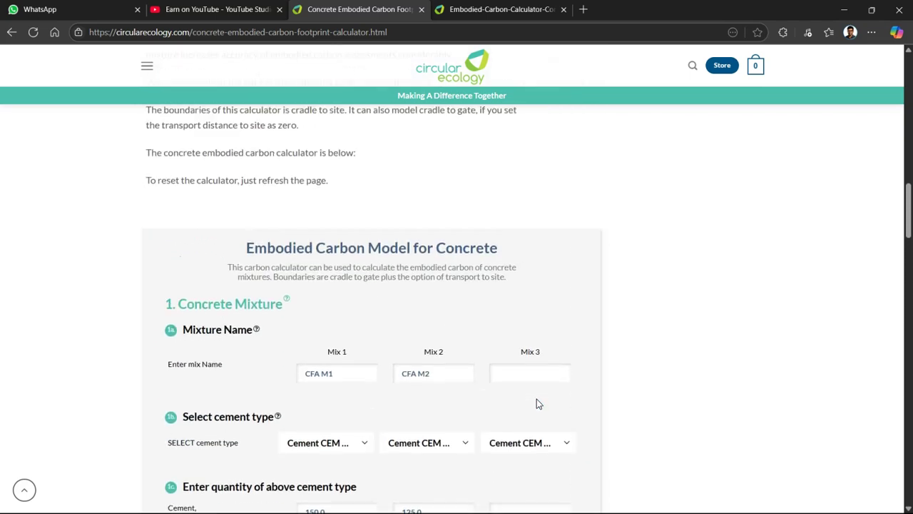
pyautogui.scroll(-10, 537, 404)
pyautogui.scroll(-13, 536, 404)
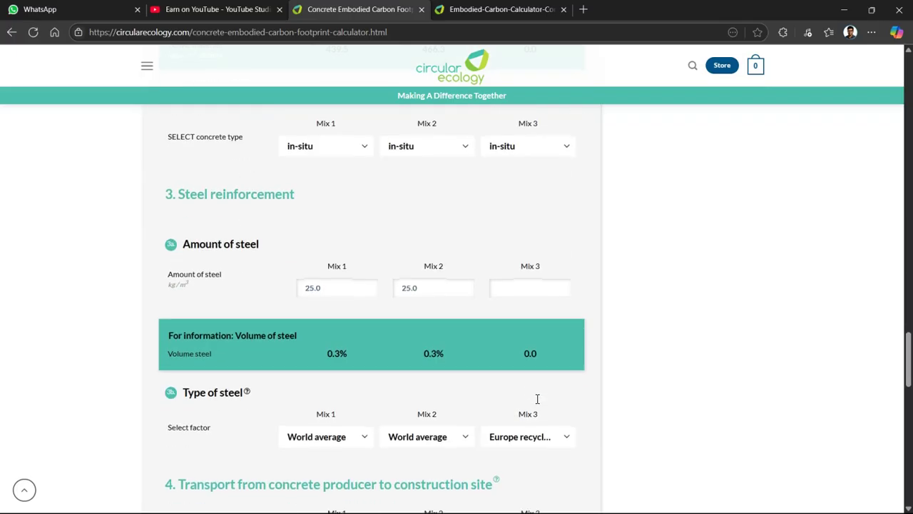
pyautogui.scroll(1, 538, 403)
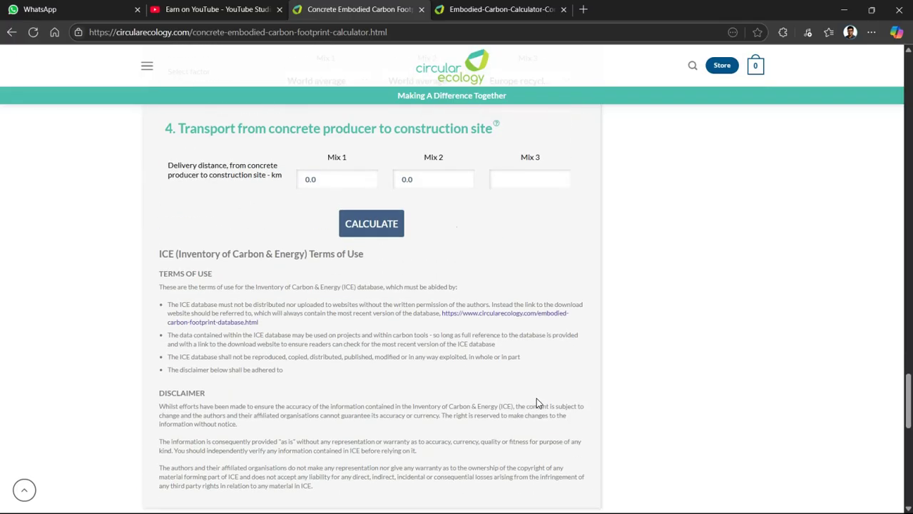
pyautogui.click(369, 227)
# - Look over the embodied carbon summary chart and the results tables for both mixes
pyautogui.scroll(-1, 369, 234)
pyautogui.scroll(-2, 399, 264)
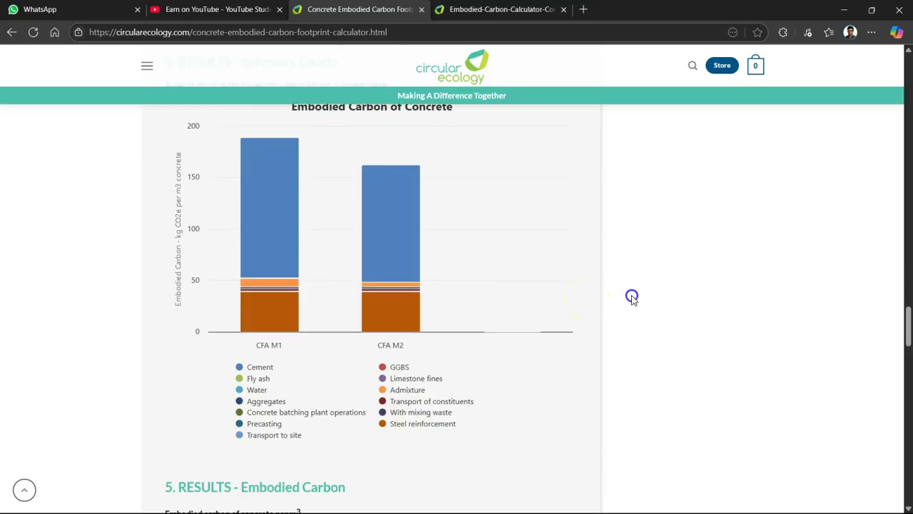
pyautogui.scroll(2, 621, 296)
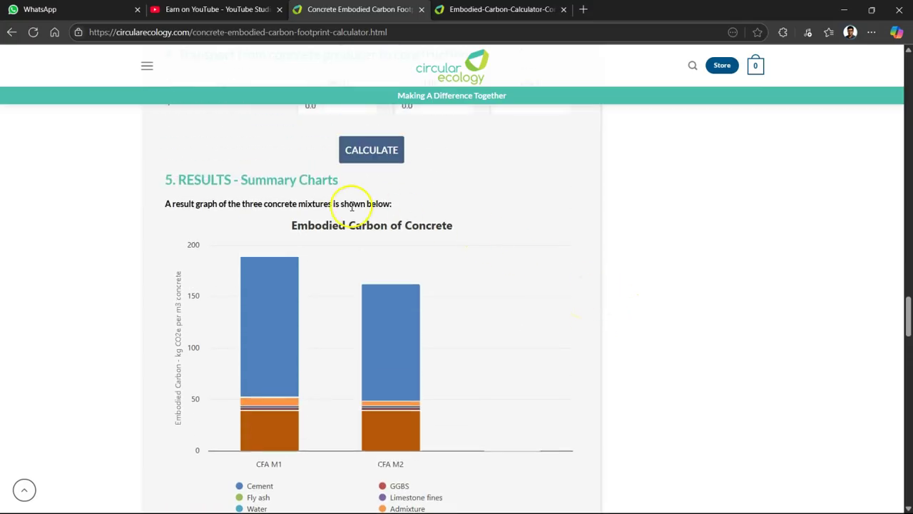
pyautogui.scroll(-1, 685, 330)
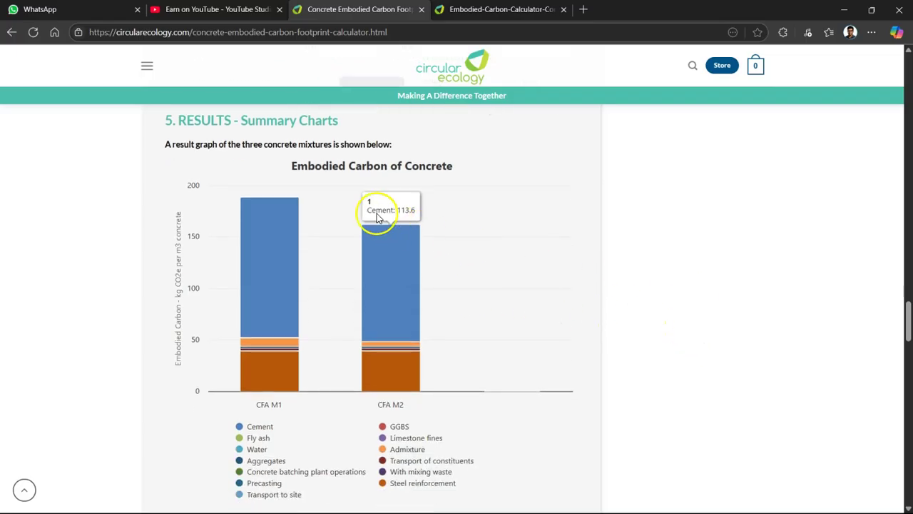
pyautogui.rightClick(374, 212)
pyautogui.click(685, 224)
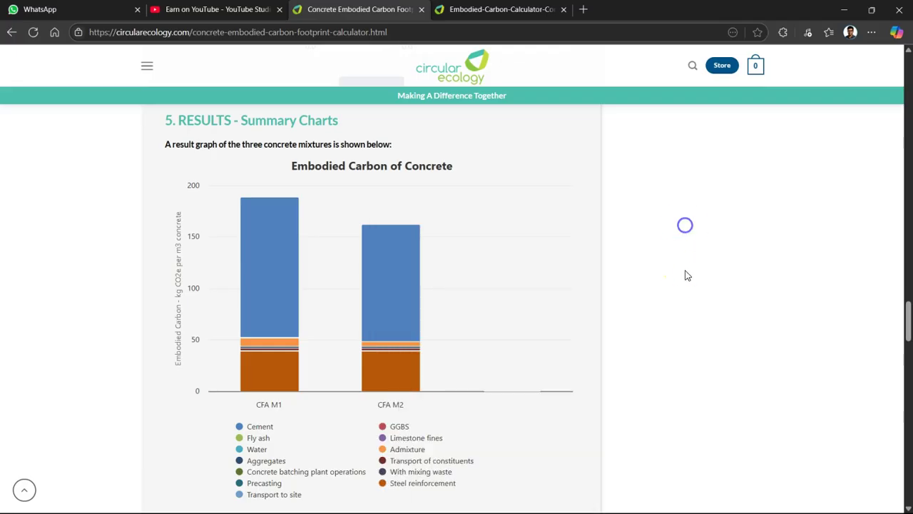
pyautogui.scroll(-2, 534, 340)
pyautogui.scroll(-6, 534, 342)
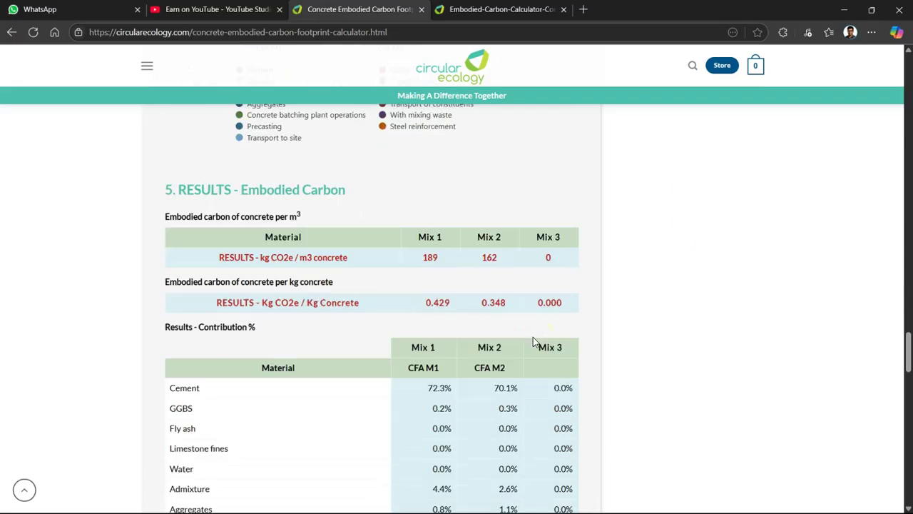
pyautogui.scroll(7, 533, 342)
pyautogui.scroll(4, 534, 342)
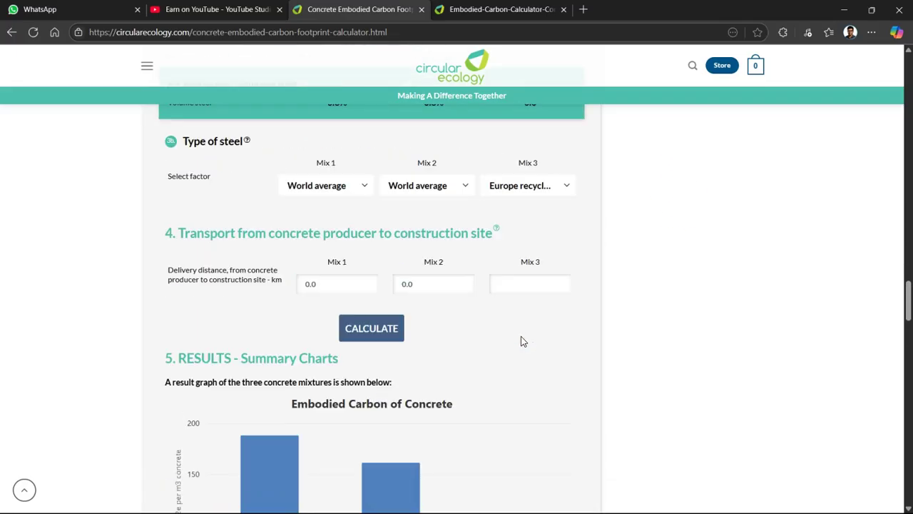
pyautogui.click(519, 339)
# - Compare the cement and steel reinforcement contributions of CFA M1 and CFA M2 in the chart, and check the CFA M1 admixture
pyautogui.scroll(-2, 535, 336)
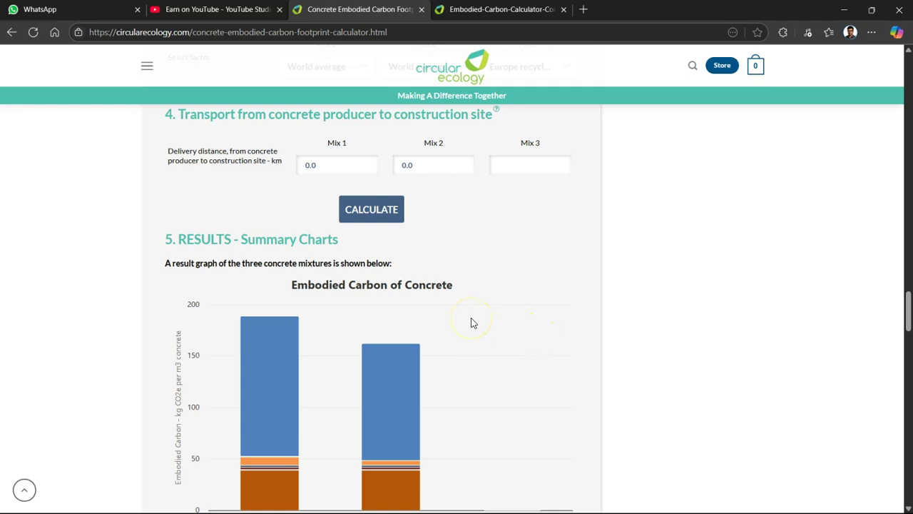
pyautogui.scroll(-1, 471, 323)
pyautogui.scroll(-1, 471, 321)
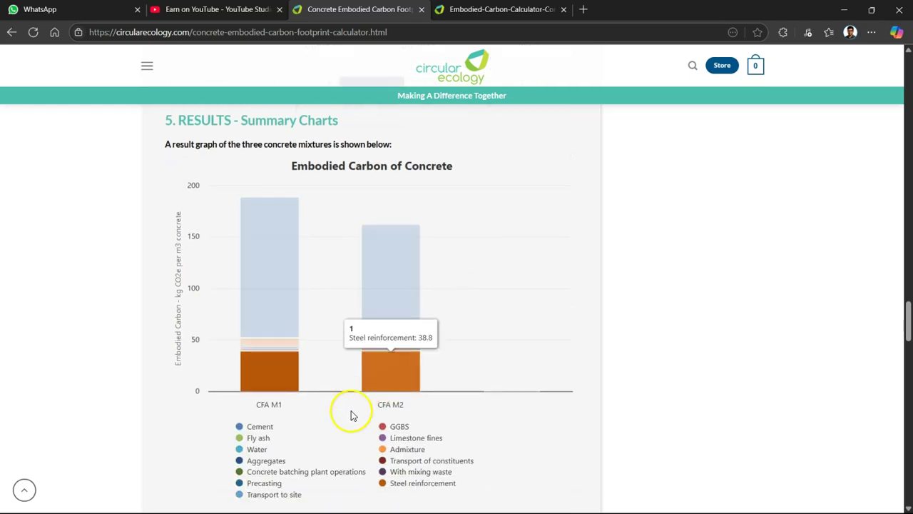
pyautogui.moveTo(277, 304)
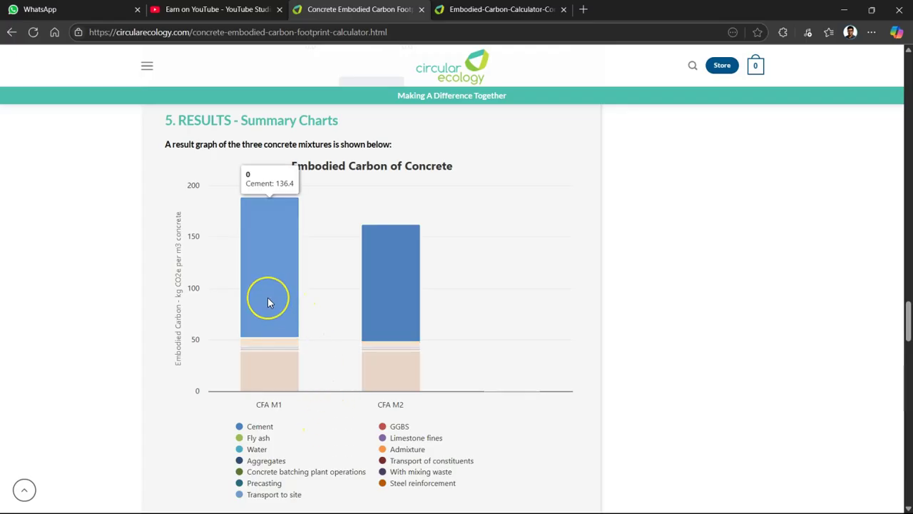
pyautogui.click(357, 285)
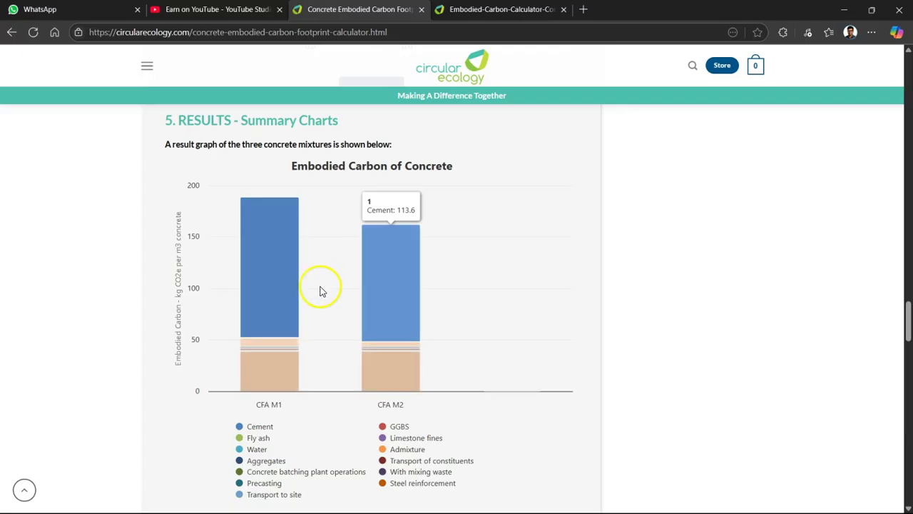
pyautogui.moveTo(422, 378)
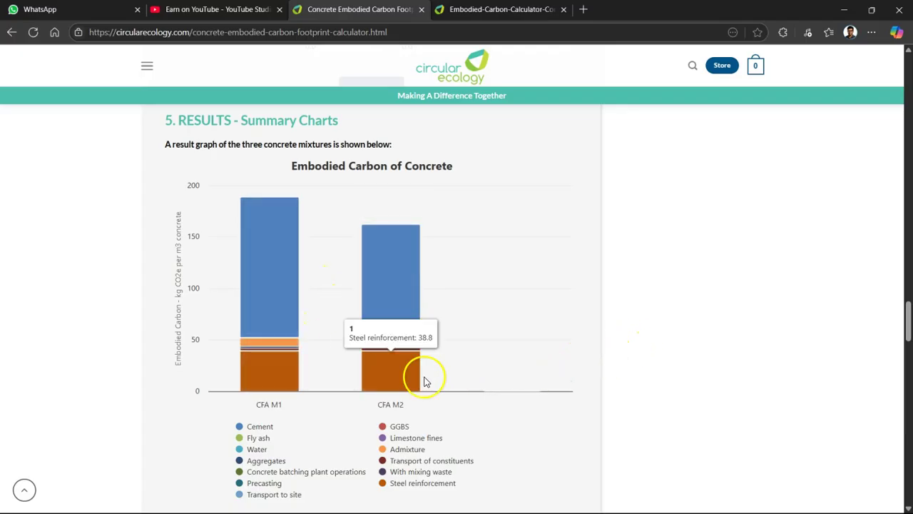
pyautogui.moveTo(292, 376)
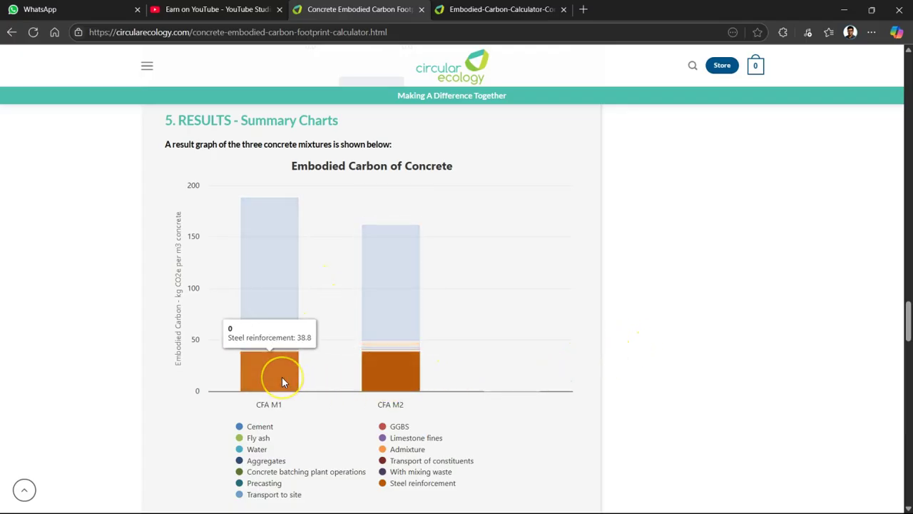
pyautogui.moveTo(369, 376)
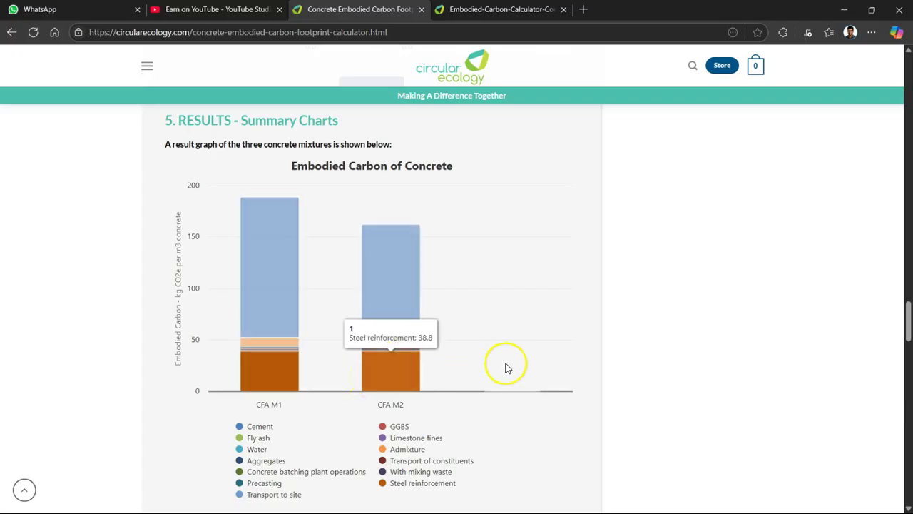
pyautogui.scroll(-1, 550, 369)
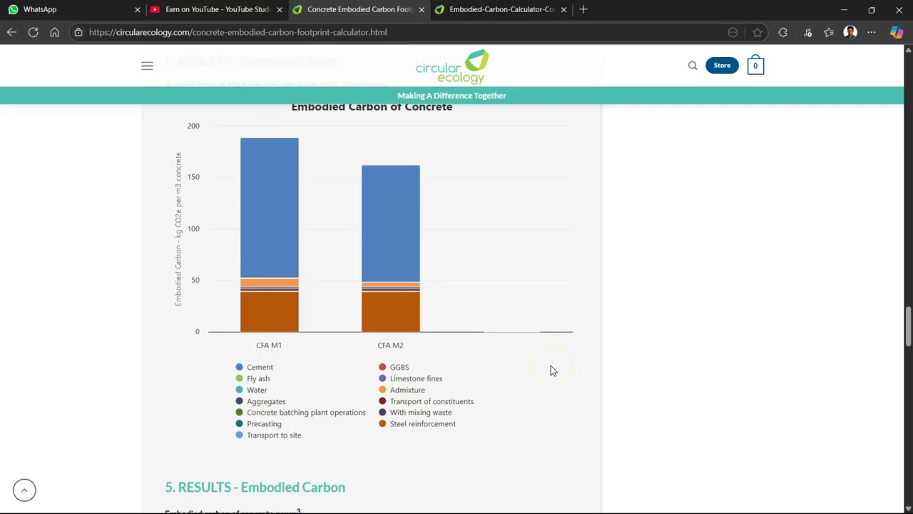
pyautogui.moveTo(271, 326)
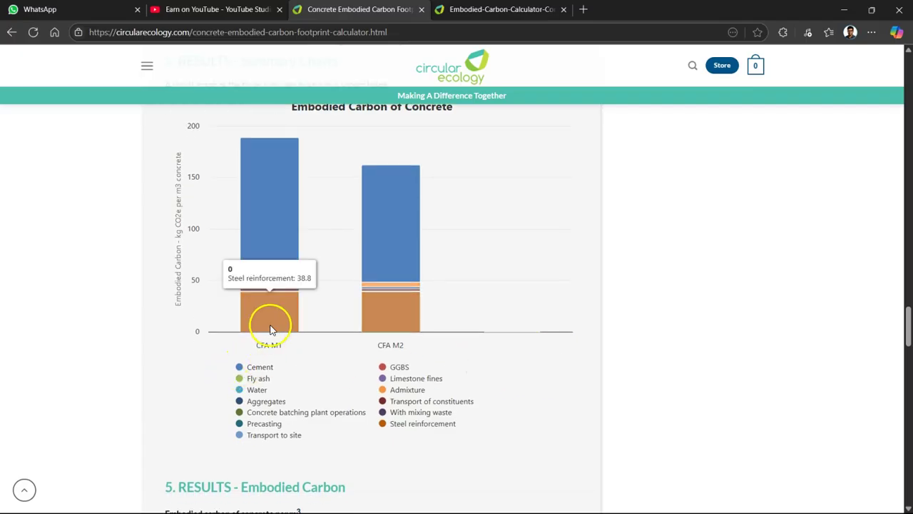
pyautogui.moveTo(284, 289)
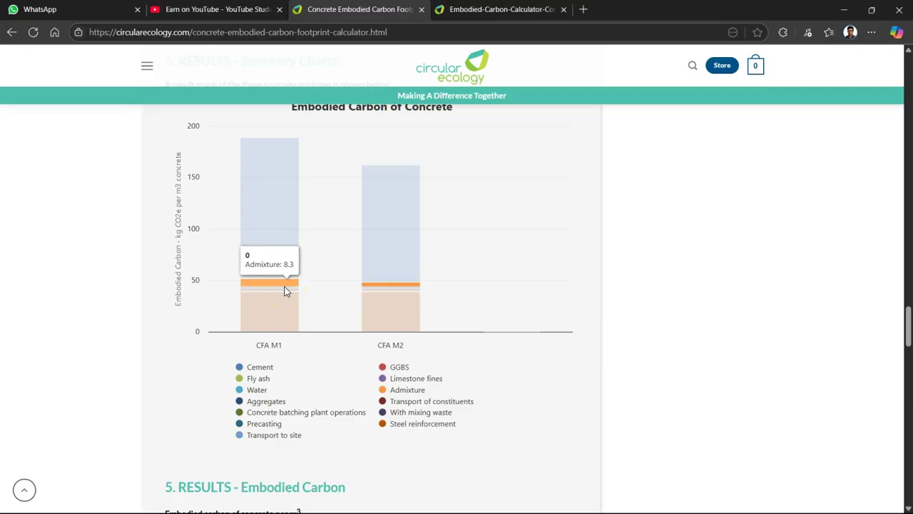
# - Compare the mixes' embodied carbon per m³ and per kg of concrete, and examine the contribution percentage table
pyautogui.scroll(-1, 600, 290)
pyautogui.scroll(-4, 600, 289)
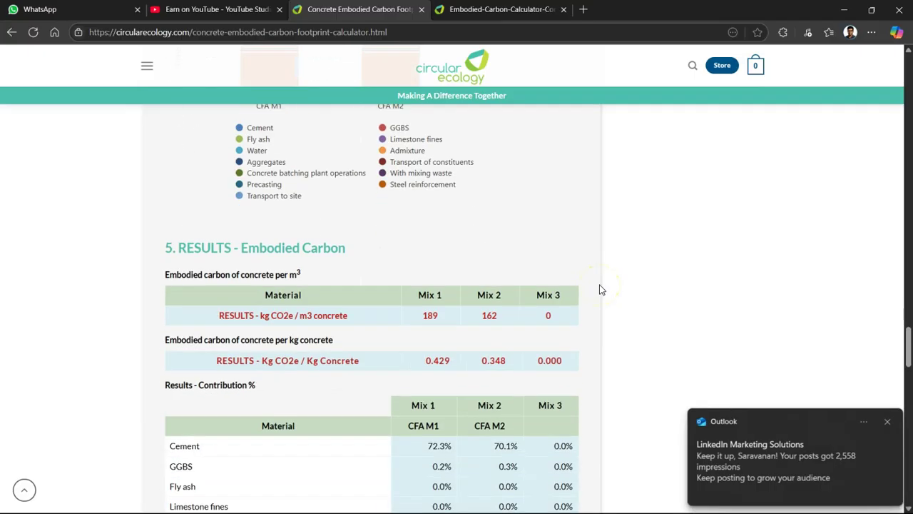
pyautogui.click(887, 422)
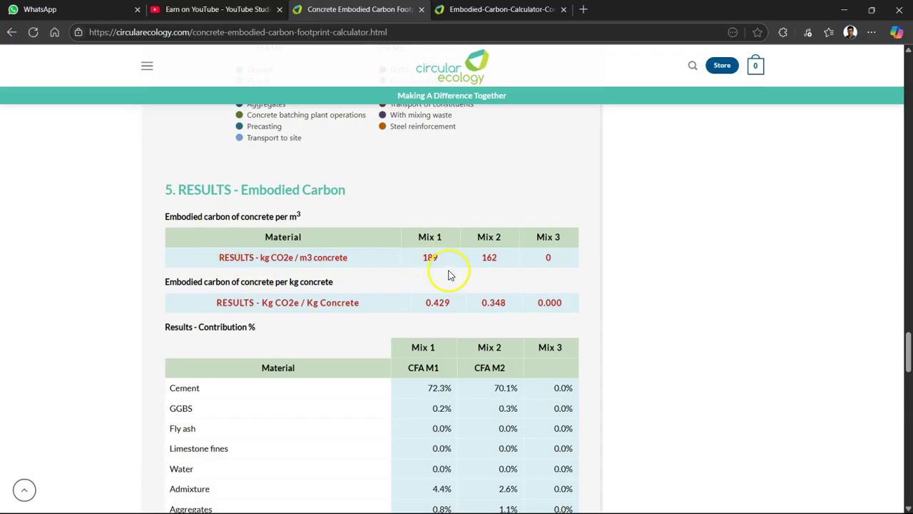
pyautogui.click(509, 262)
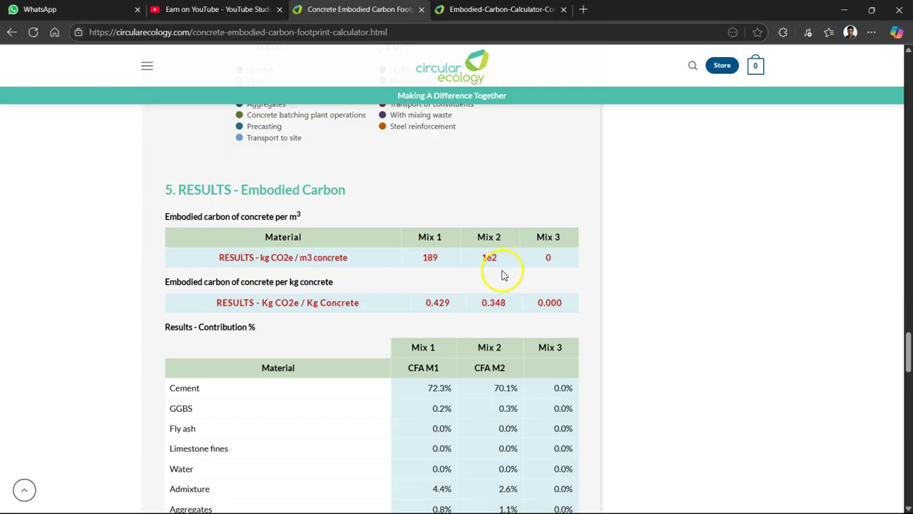
pyautogui.click(410, 292)
pyautogui.scroll(-2, 291, 298)
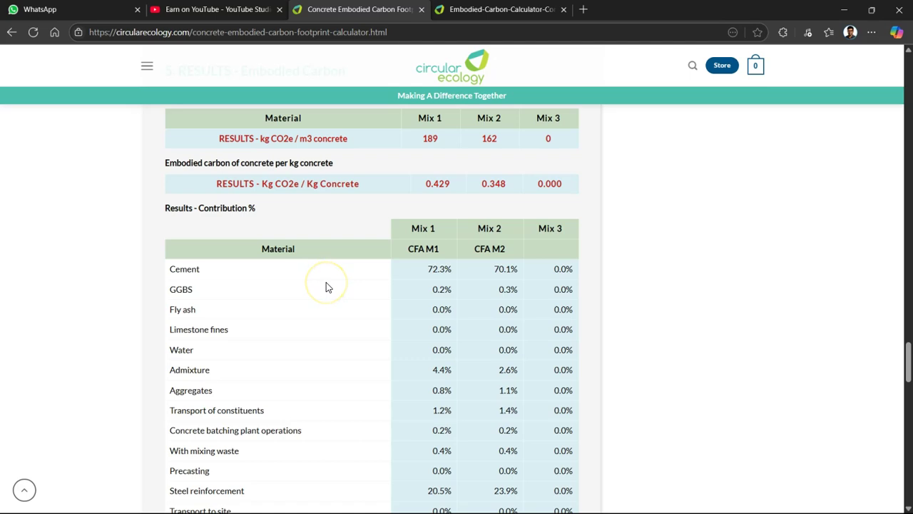
# - Review the contribution percentages and the summary calculations of each material's embodied carbon per m³ for CFA M1 and CFA M2
pyautogui.scroll(-5, 326, 284)
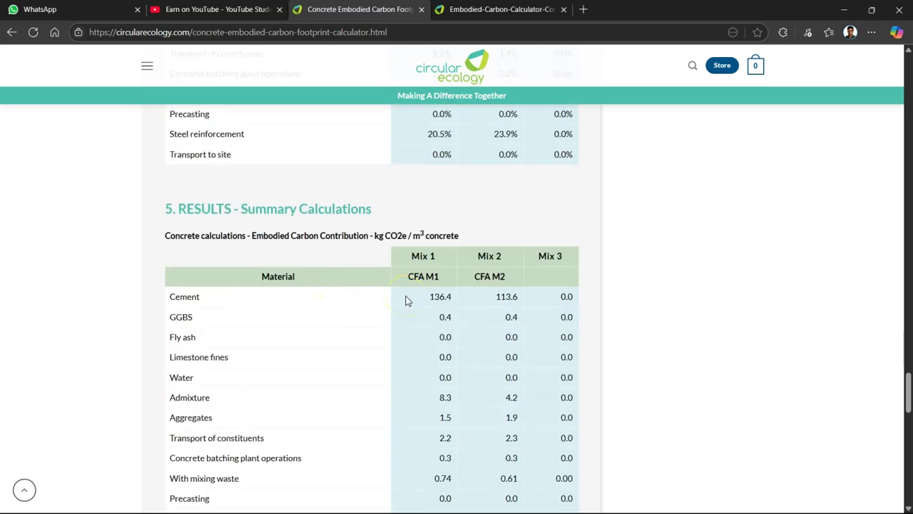
pyautogui.scroll(-1, 407, 301)
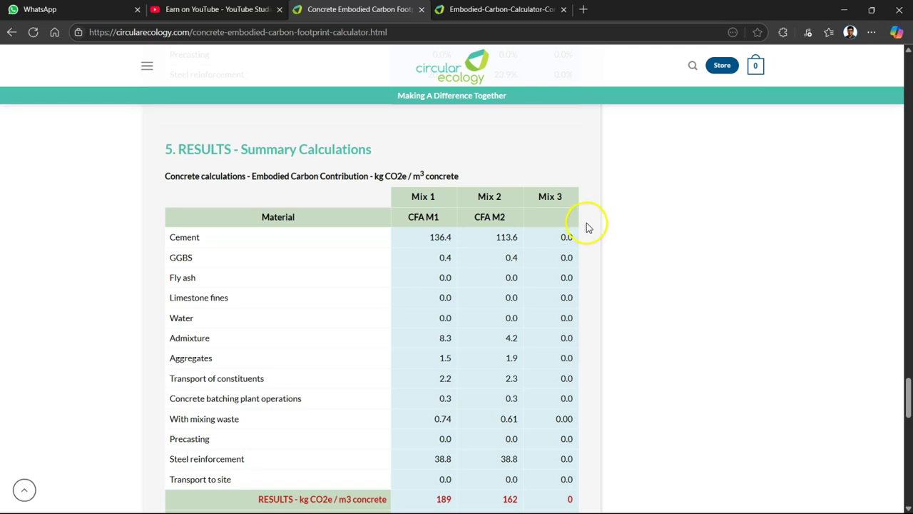
pyautogui.scroll(-2, 574, 258)
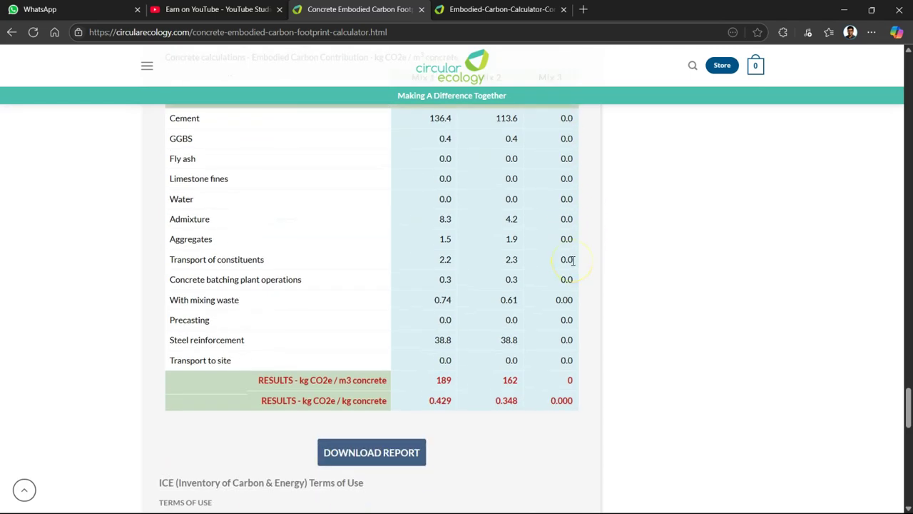
pyautogui.scroll(-2, 537, 291)
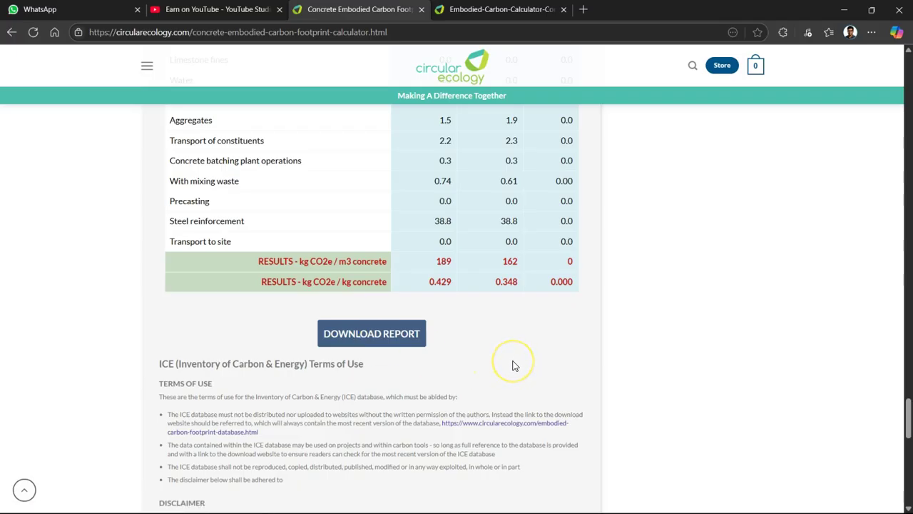
# - Try to download the embodied carbon report for the two mixes
pyautogui.click(381, 335)
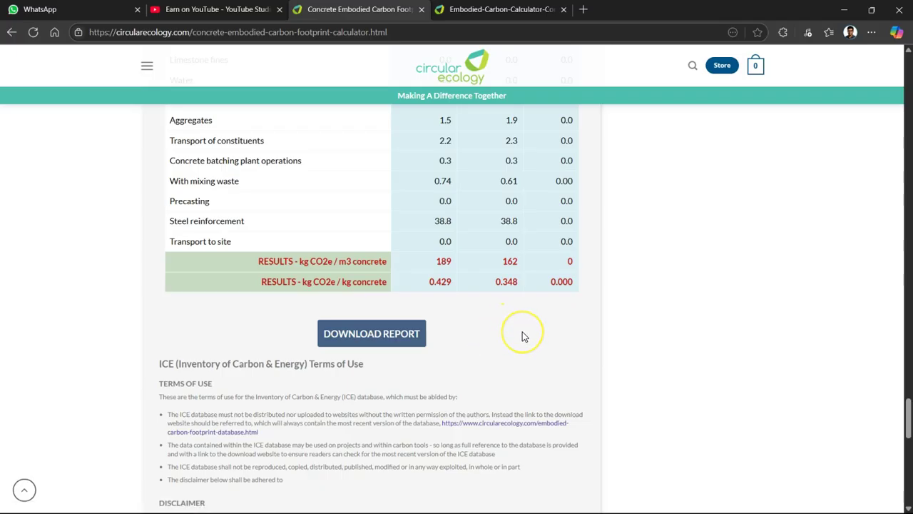
pyautogui.scroll(-5, 521, 336)
pyautogui.scroll(6, 521, 336)
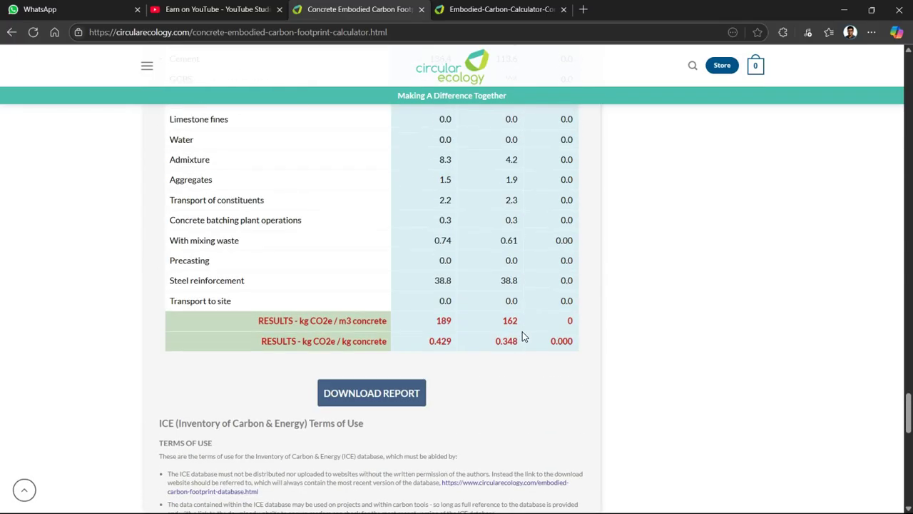
pyautogui.rightClick(476, 321)
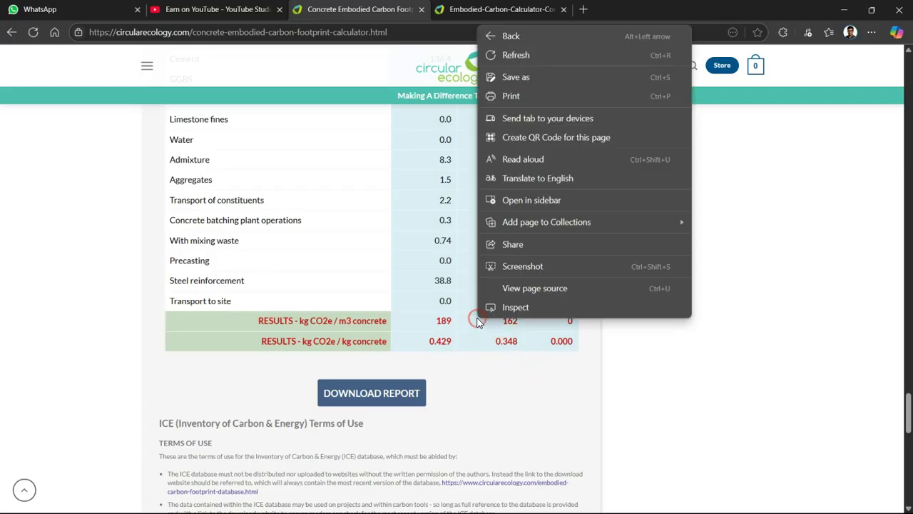
pyautogui.click(502, 371)
pyautogui.click(390, 405)
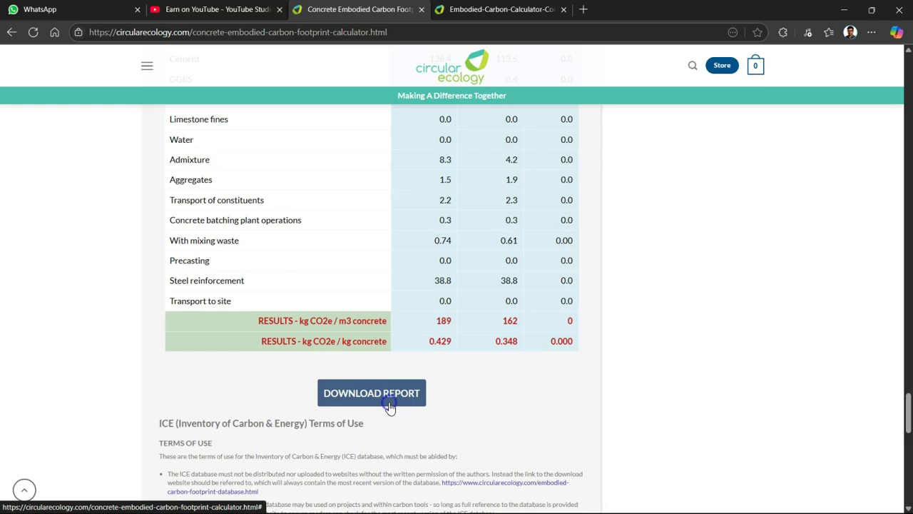
pyautogui.click(403, 401)
# - Try opening the report download link in a new browser tab, and close that tab
pyautogui.rightClick(403, 400)
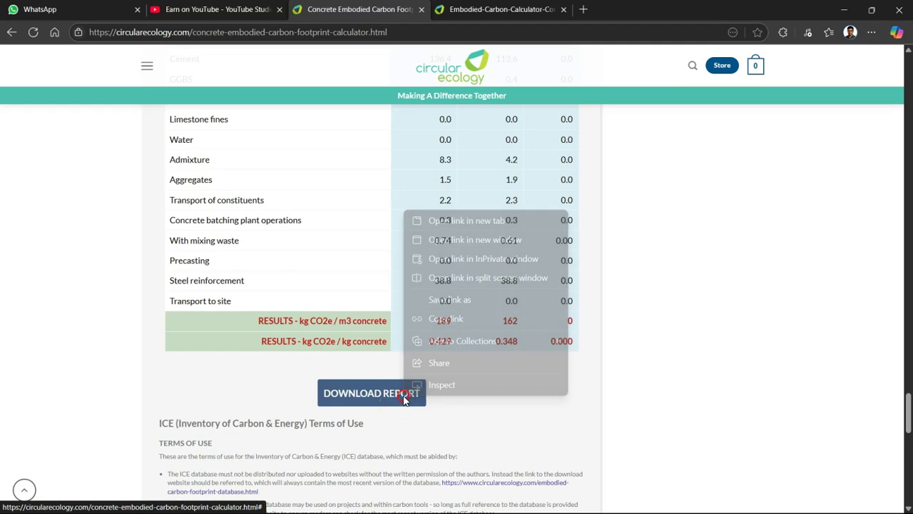
pyautogui.click(471, 222)
pyautogui.click(614, 10)
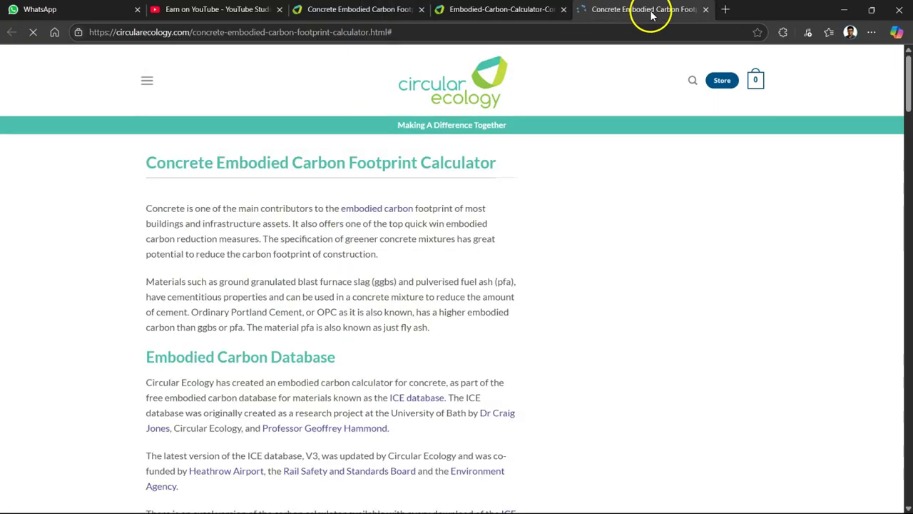
pyautogui.click(705, 9)
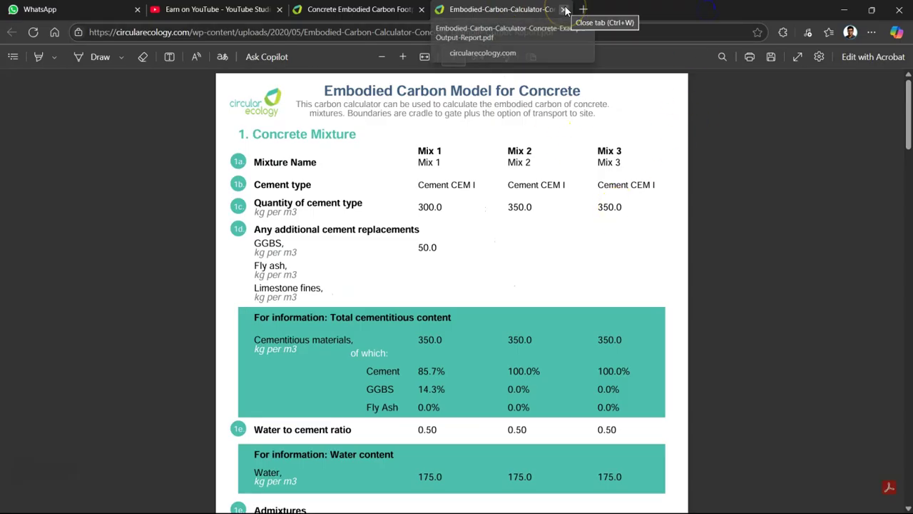
# - Close the example output report PDF and try again to download the calculator's report
pyautogui.click(564, 10)
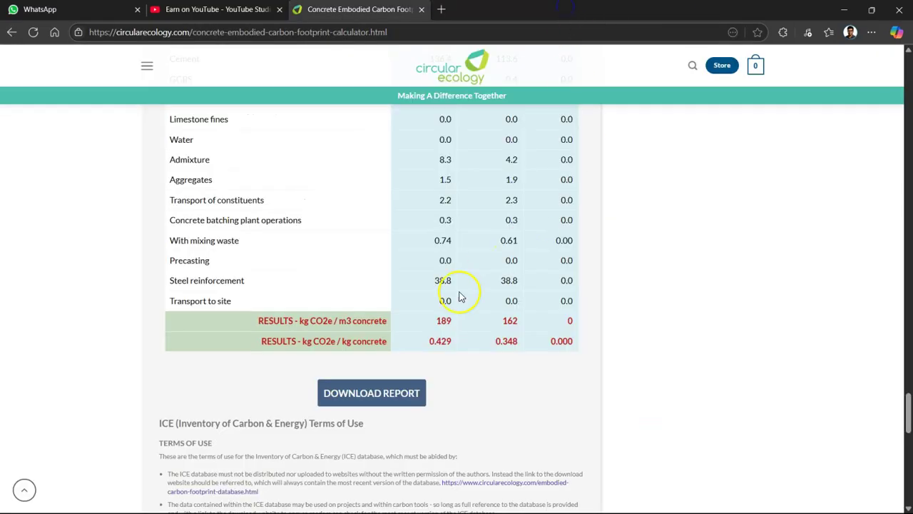
pyautogui.click(353, 398)
pyautogui.click(368, 394)
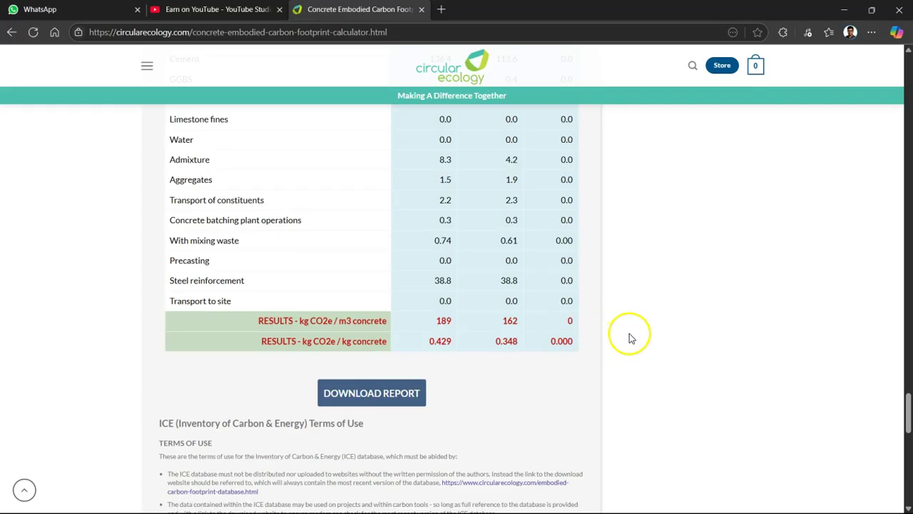
pyautogui.scroll(-1, 660, 292)
pyautogui.scroll(1, 660, 293)
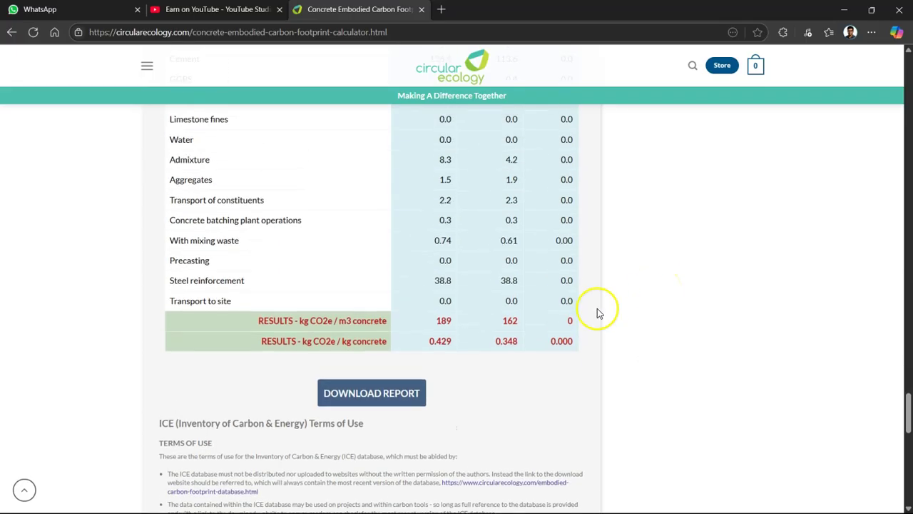
pyautogui.click(370, 392)
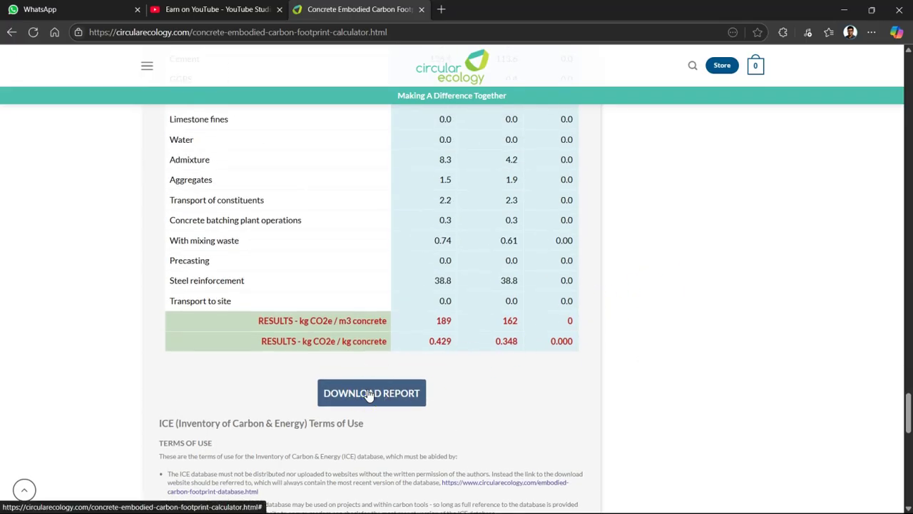
# - Open a print preview of the calculator page, look through its inputs, chart and results, and close it without printing
pyautogui.rightClick(374, 190)
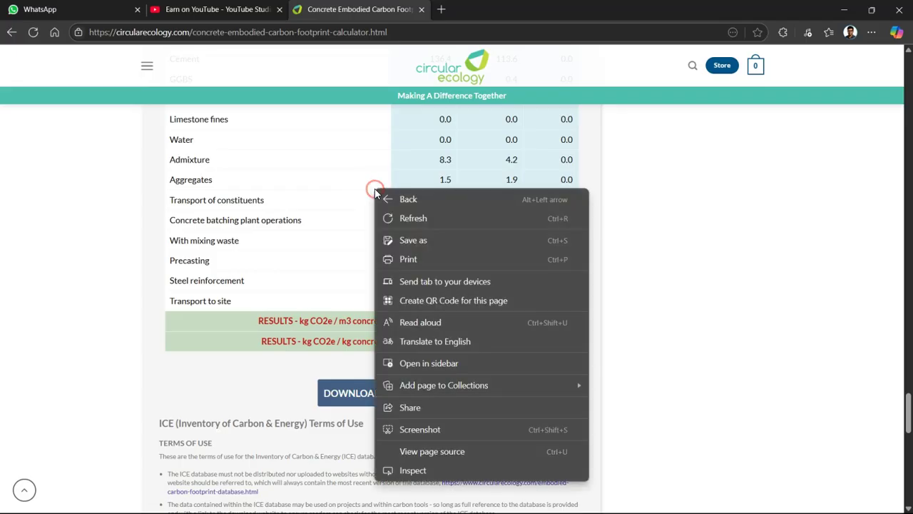
pyautogui.click(409, 260)
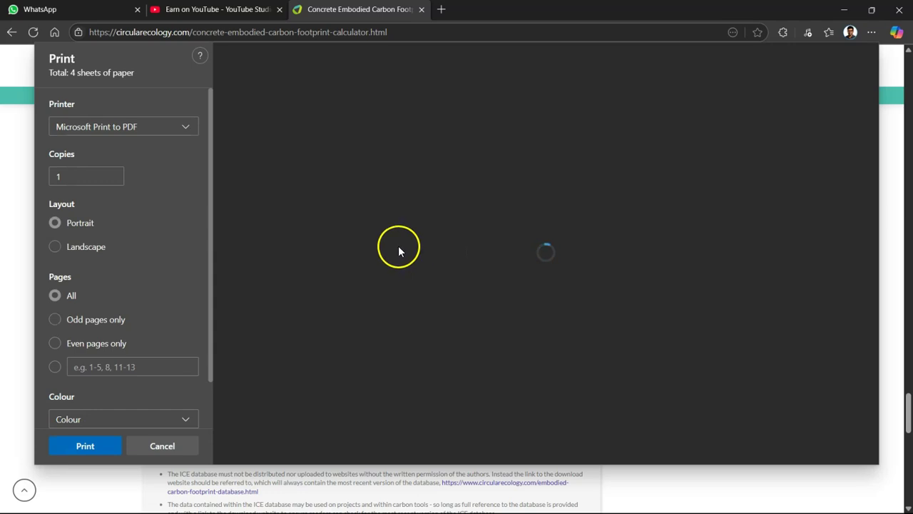
pyautogui.scroll(-10, 458, 239)
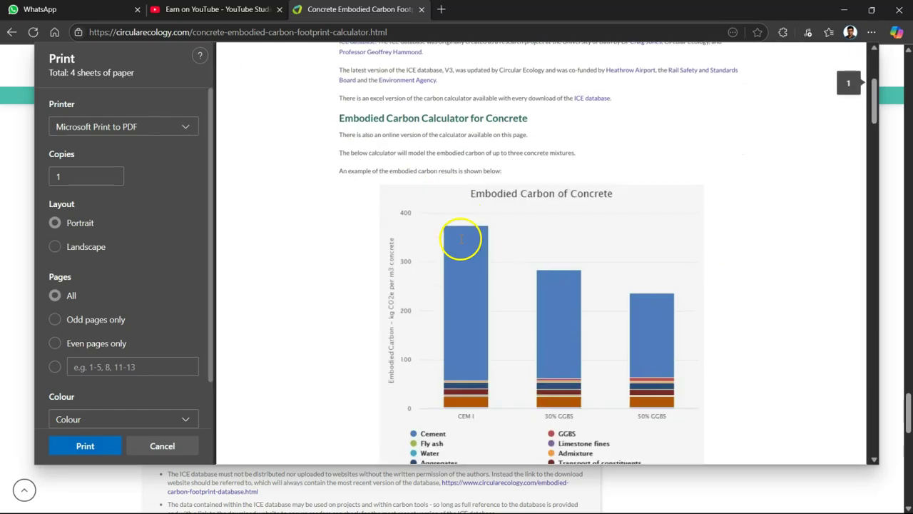
pyautogui.scroll(-4, 484, 225)
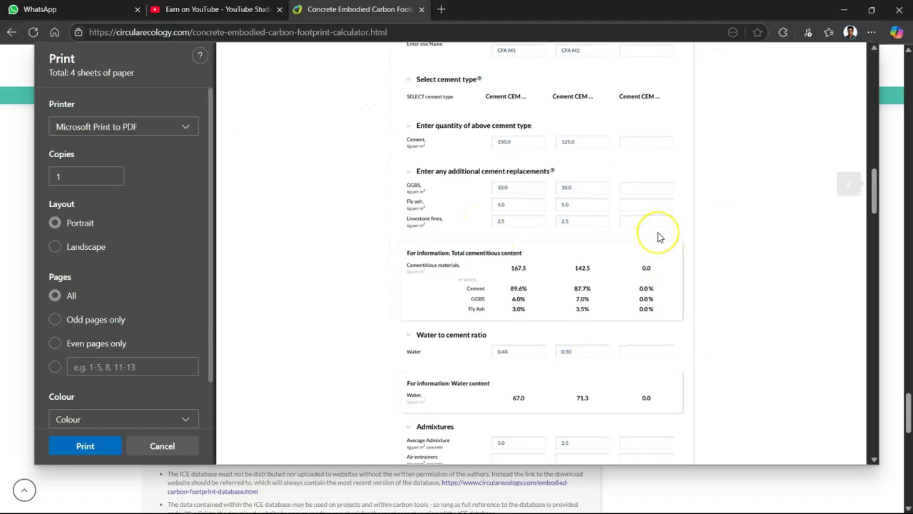
pyautogui.scroll(-6, 660, 237)
pyautogui.scroll(-6, 658, 236)
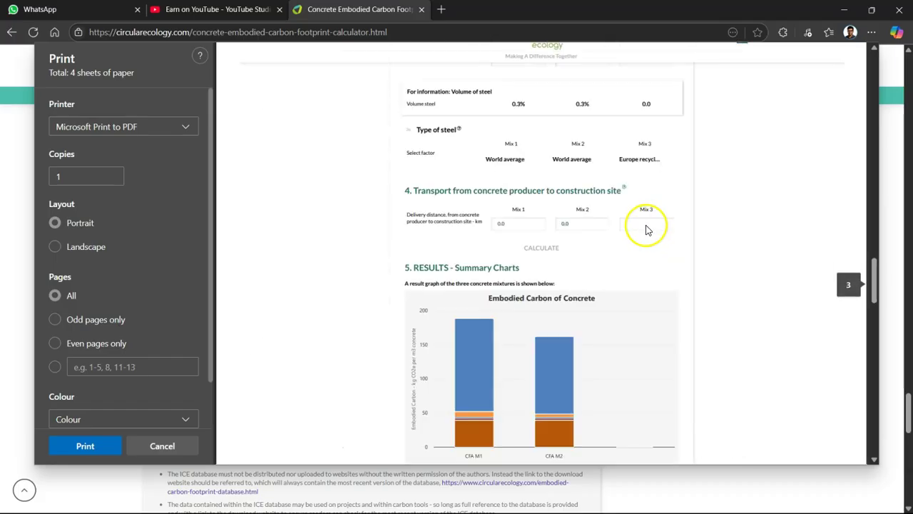
pyautogui.scroll(-3, 628, 214)
pyautogui.scroll(-10, 611, 228)
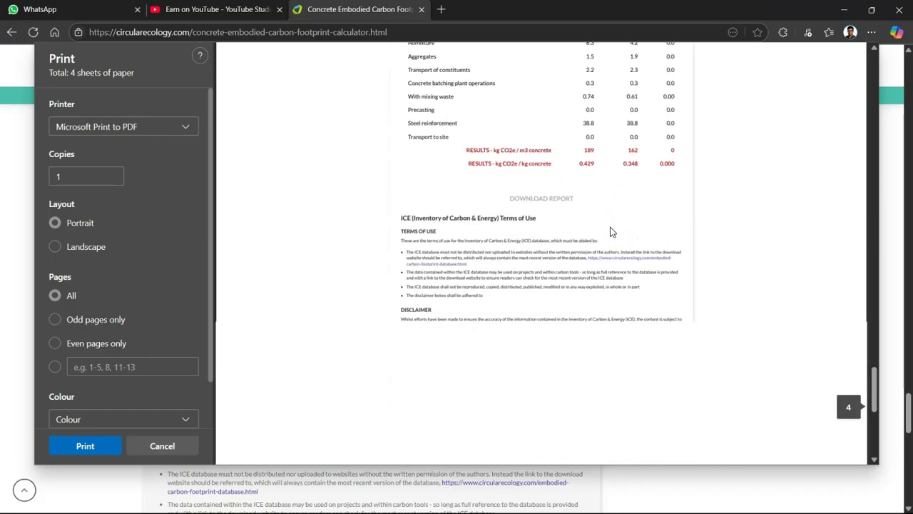
pyautogui.scroll(-4, 611, 231)
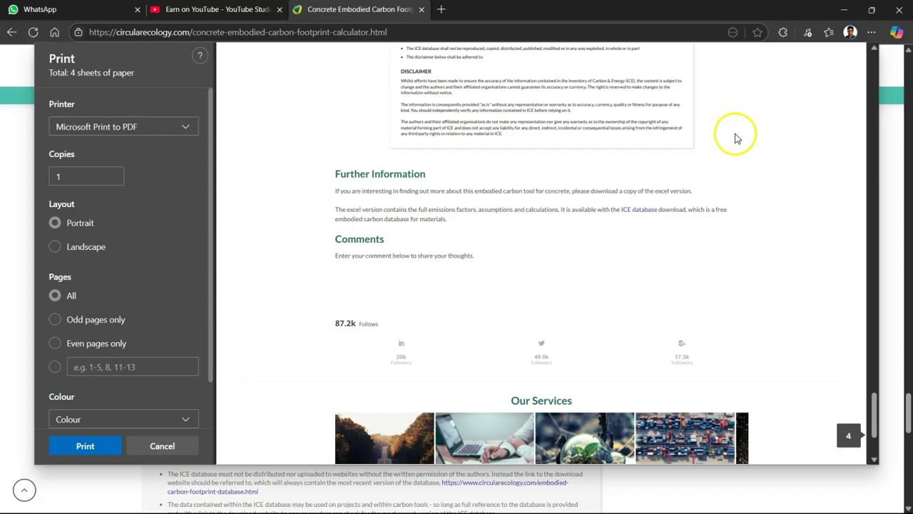
pyautogui.press('Escape')
pyautogui.click(727, 123)
pyautogui.click(738, 207)
pyautogui.click(743, 235)
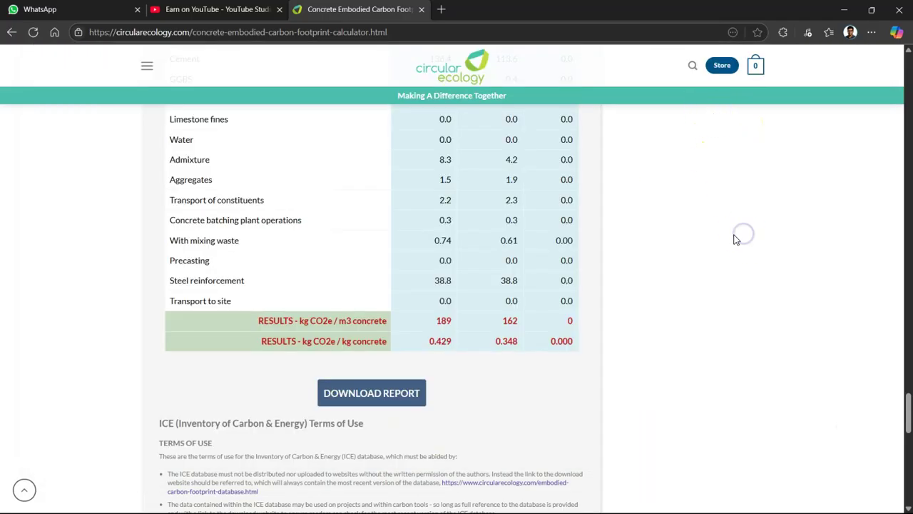
# - Look back over the results table, summary chart and entered mix data up to the mixture names
pyautogui.scroll(2, 571, 235)
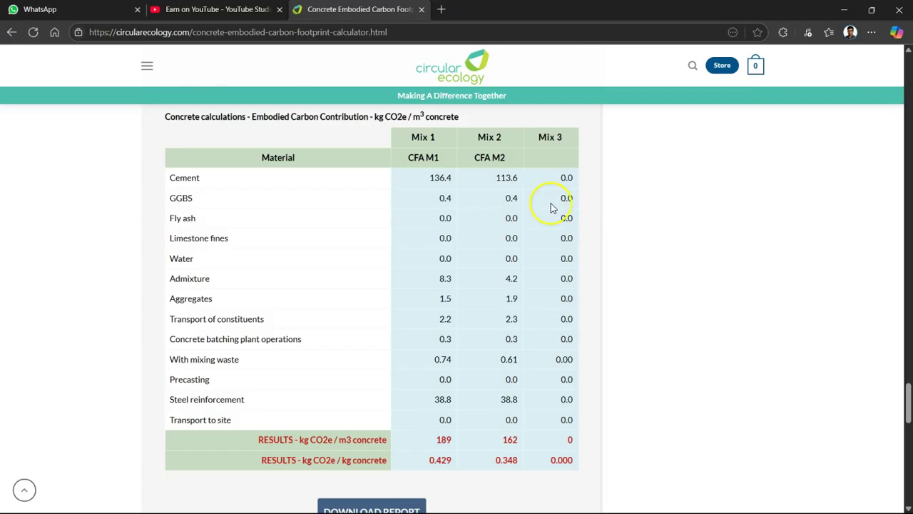
pyautogui.scroll(15, 540, 241)
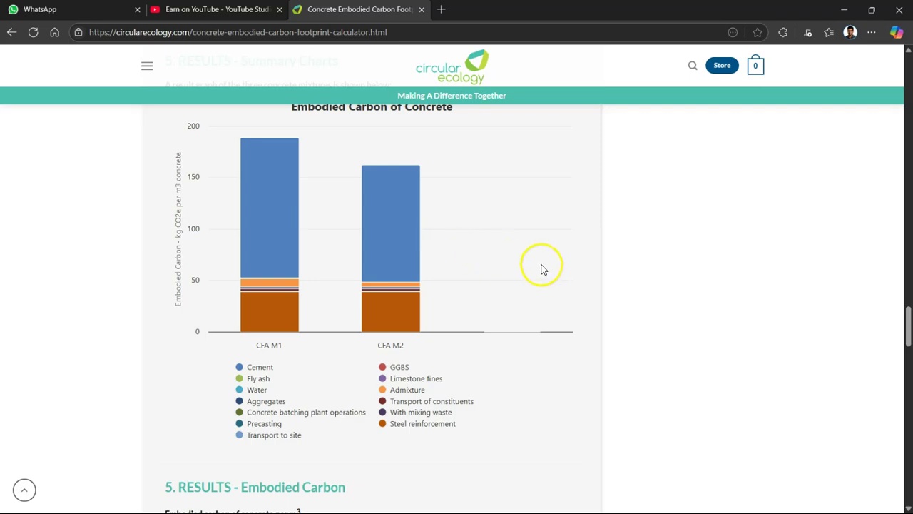
pyautogui.scroll(5, 563, 289)
pyautogui.scroll(10, 564, 289)
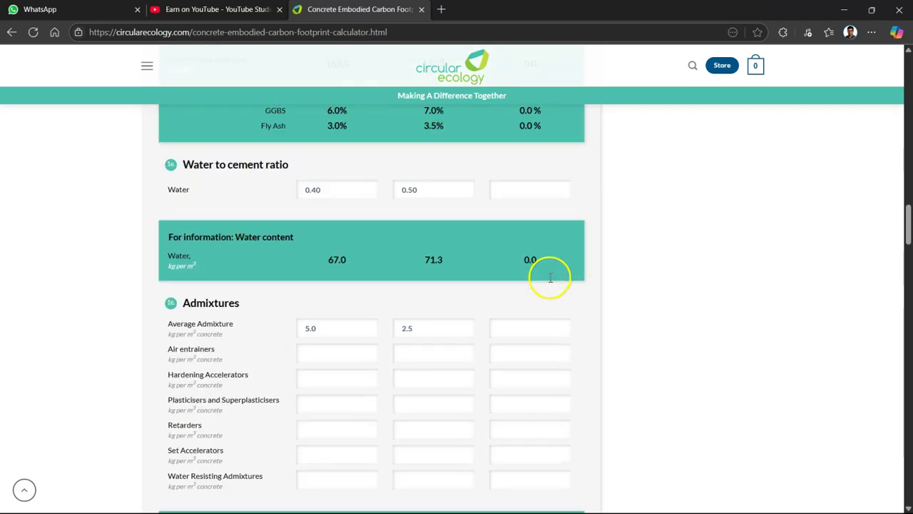
pyautogui.scroll(4, 545, 287)
pyautogui.scroll(5, 539, 284)
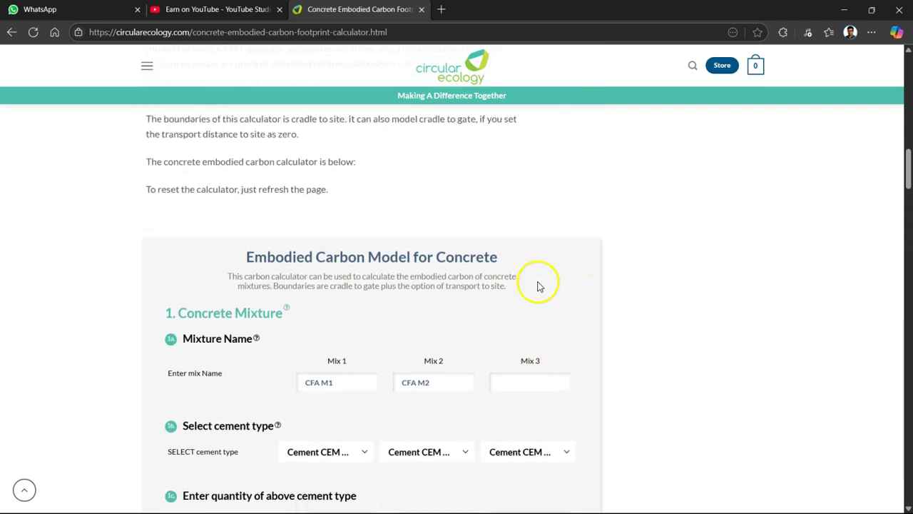